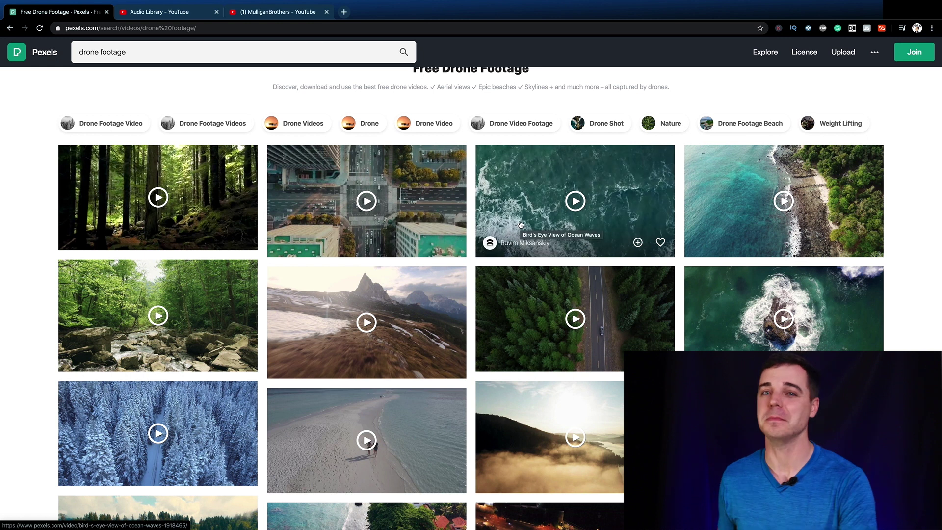
Open the drone clip of the couple walking on a beach, play its preview and download it for free
{"action": "mouse_move", "coordinate": [732, 240]}
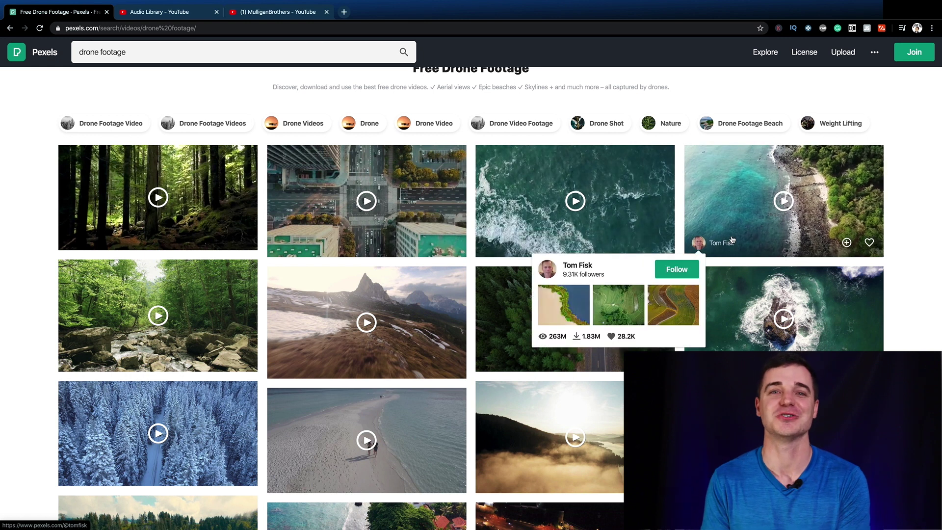
{"action": "scroll", "coordinate": [373, 343], "scroll_direction": "down", "scroll_amount": 1}
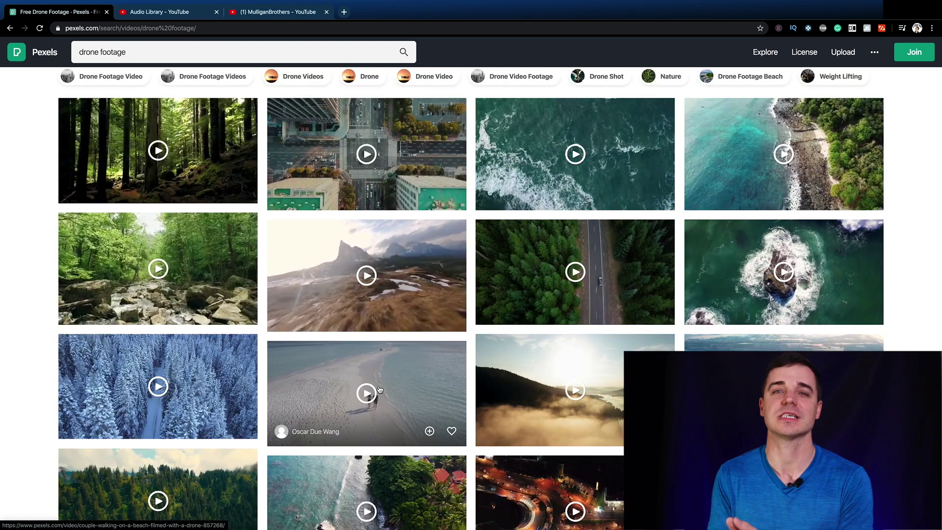
{"action": "left_click", "coordinate": [379, 390]}
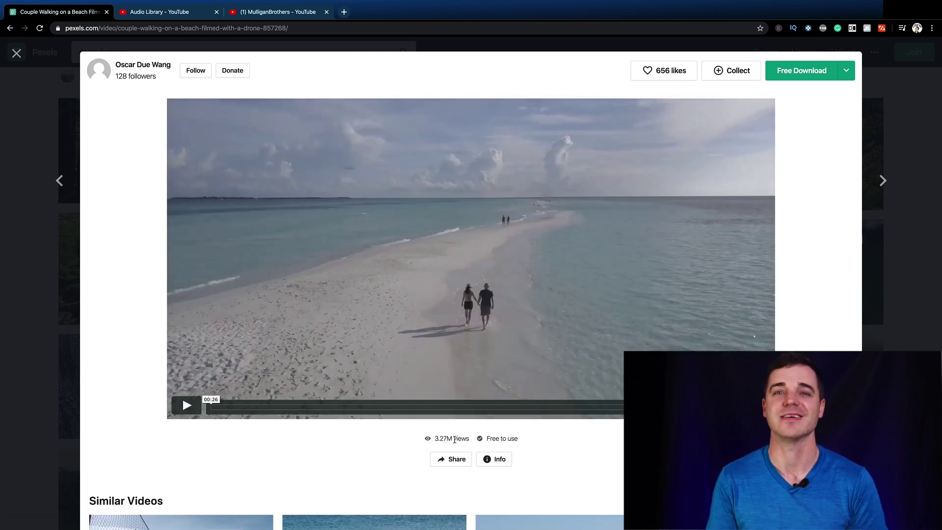
{"action": "left_click", "coordinate": [187, 405]}
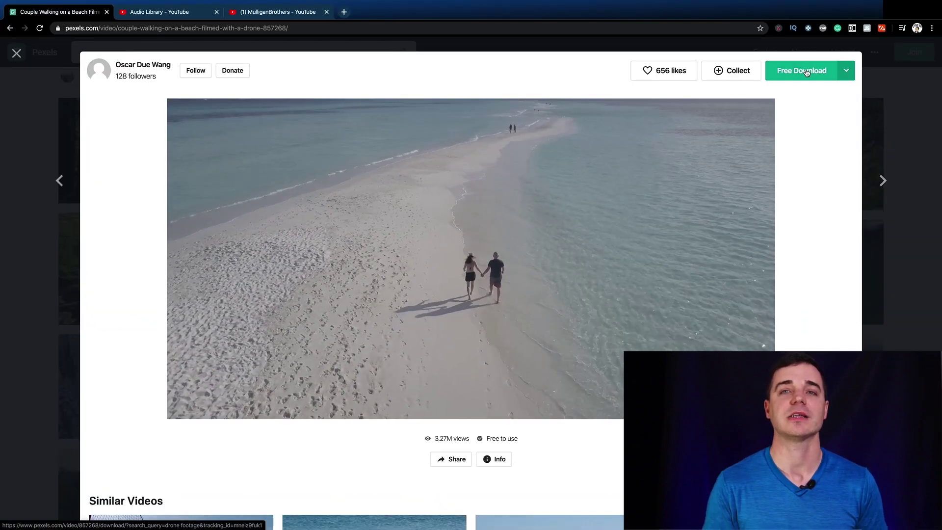
{"action": "left_click", "coordinate": [807, 72]}
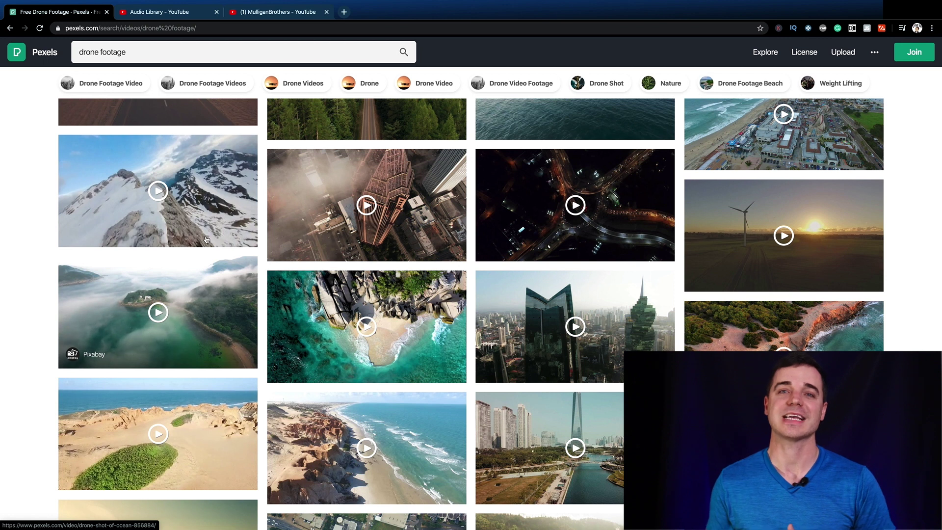
View the drone footage of the snowy mountain landscape and return to the drone footage results
{"action": "left_click", "coordinate": [205, 239]}
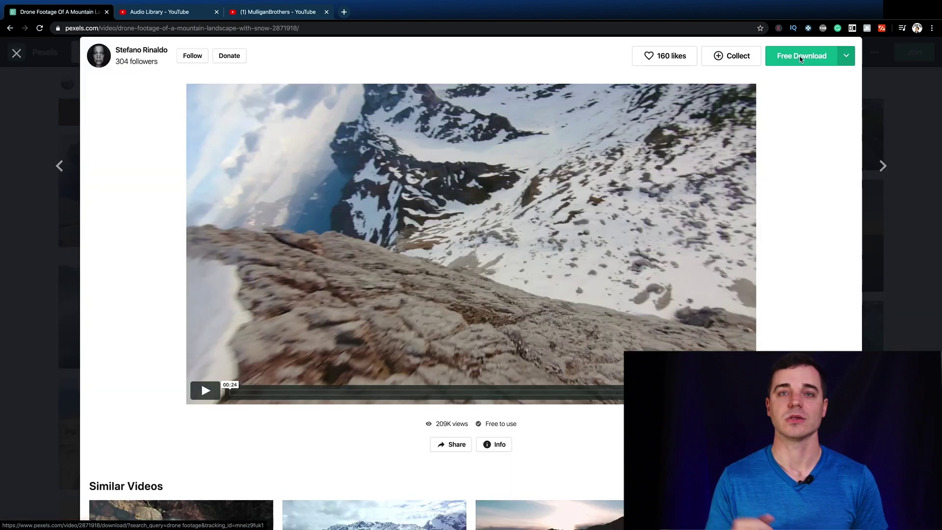
{"action": "left_click", "coordinate": [32, 168]}
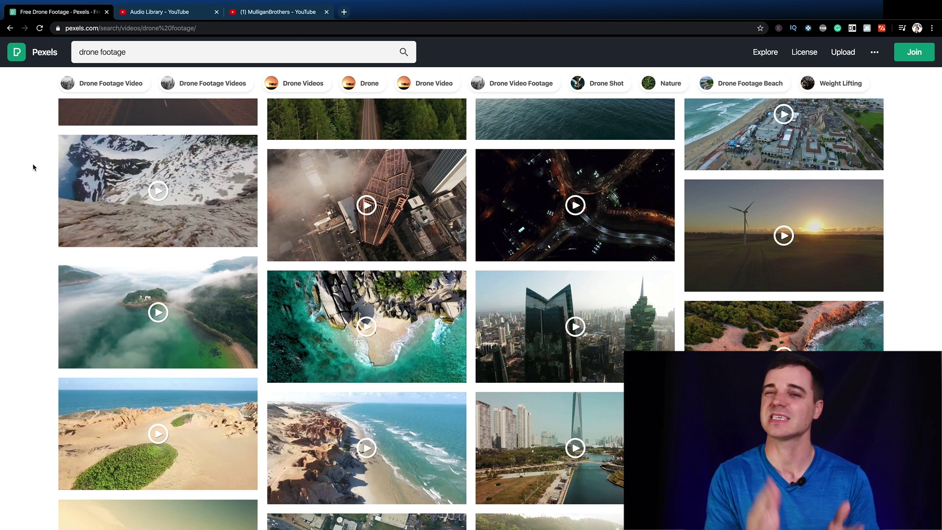
Search the videos for "gym", browse the results and switch to the related Workout category
{"action": "scroll", "coordinate": [33, 168], "scroll_direction": "up", "scroll_amount": 6}
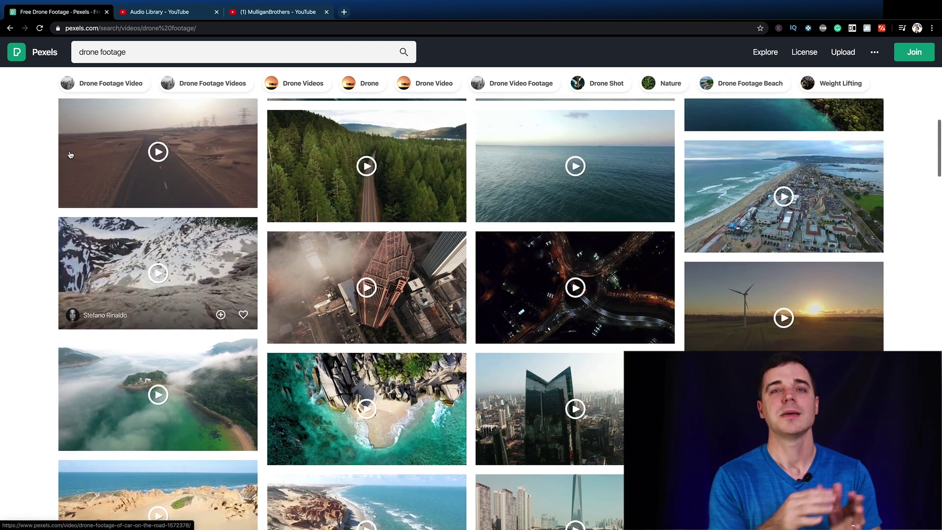
{"action": "left_click", "coordinate": [103, 52]}
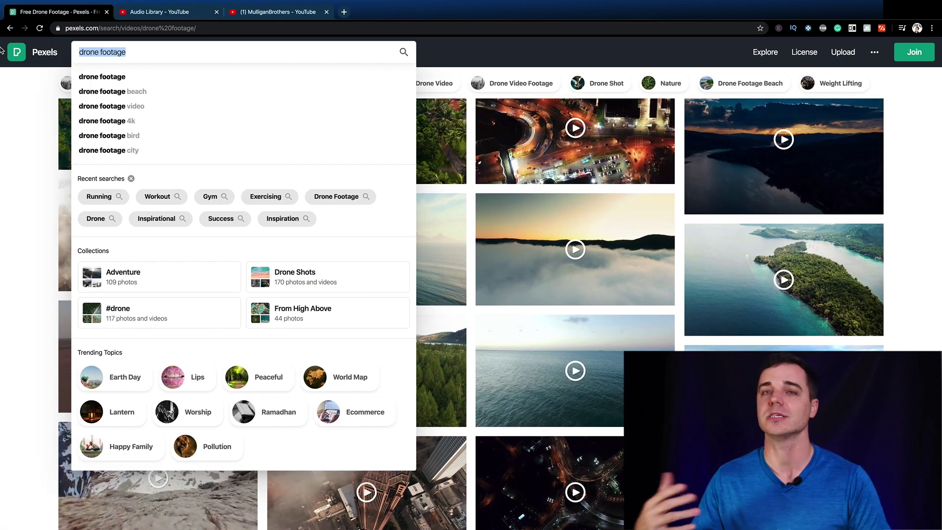
{"action": "type", "text": "gym"}
{"action": "key", "text": "Return"}
{"action": "scroll", "coordinate": [25, 200], "scroll_direction": "down", "scroll_amount": 4}
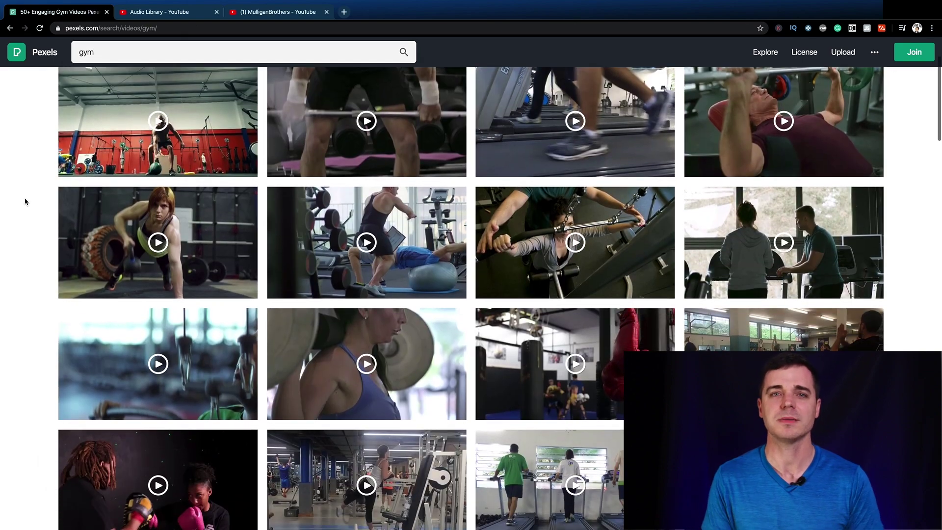
{"action": "scroll", "coordinate": [25, 199], "scroll_direction": "down", "scroll_amount": 2}
{"action": "scroll", "coordinate": [25, 199], "scroll_direction": "up", "scroll_amount": 5}
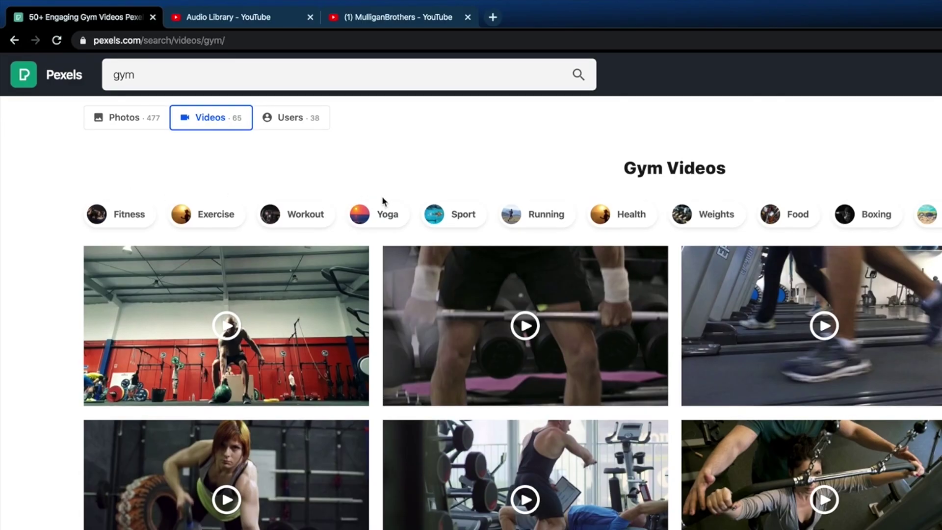
{"action": "left_click", "coordinate": [293, 214]}
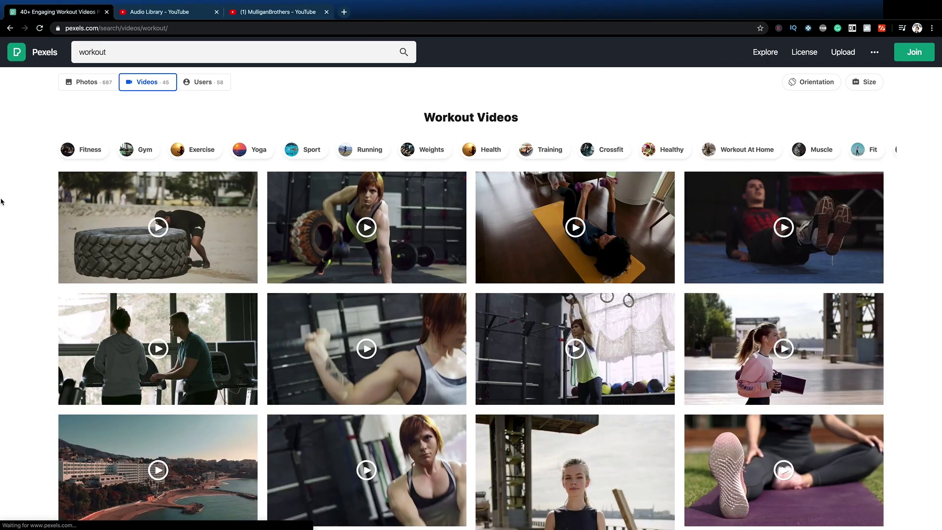
Preview the clip of the red-haired woman lifting a kettlebell in push-up position and download it for free
{"action": "left_click", "coordinate": [323, 238]}
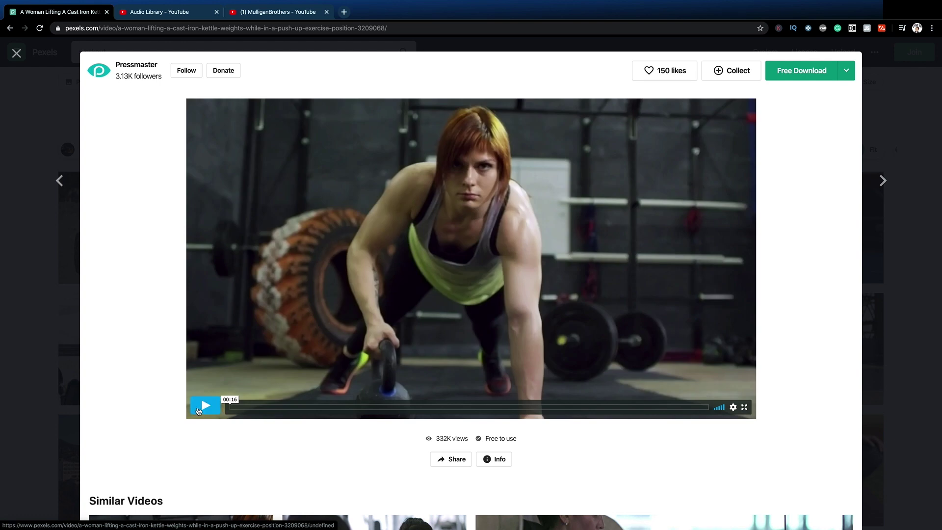
{"action": "left_click", "coordinate": [204, 406]}
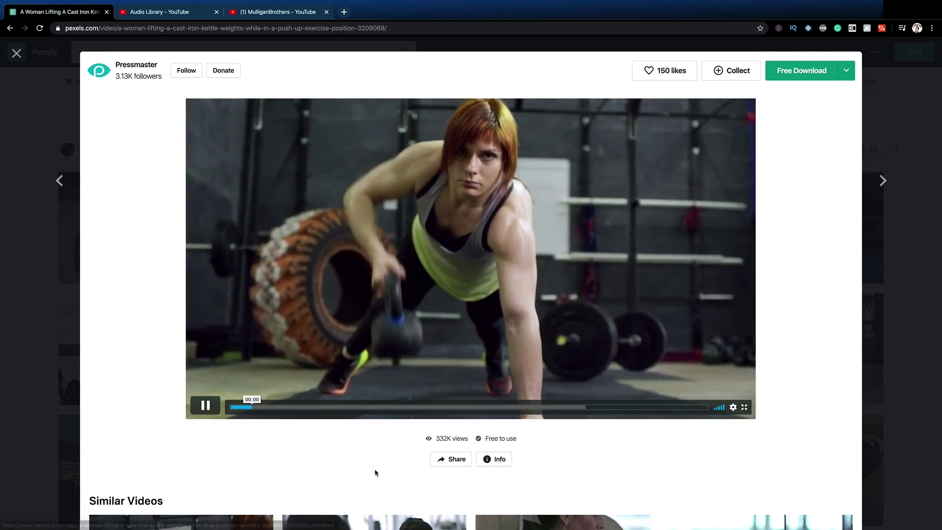
{"action": "left_click", "coordinate": [802, 70]}
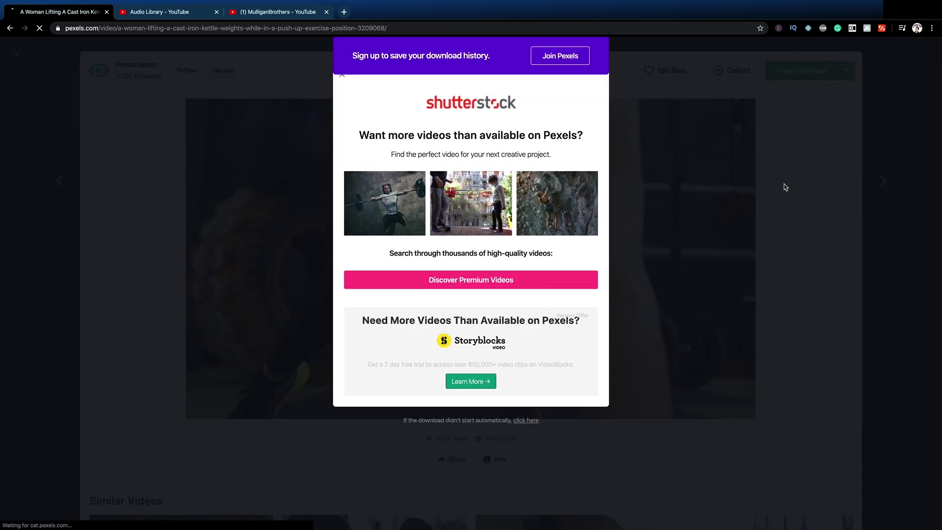
{"action": "left_click", "coordinate": [1, 239]}
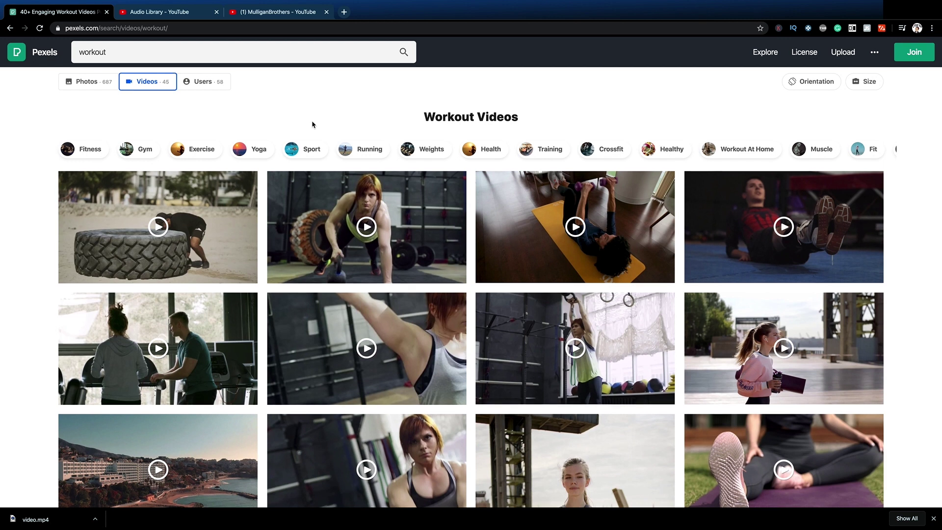
{"action": "scroll", "coordinate": [311, 120], "scroll_direction": "down", "scroll_amount": 4}
{"action": "scroll", "coordinate": [270, 173], "scroll_direction": "down", "scroll_amount": 2}
{"action": "scroll", "coordinate": [739, 278], "scroll_direction": "up", "scroll_amount": 5}
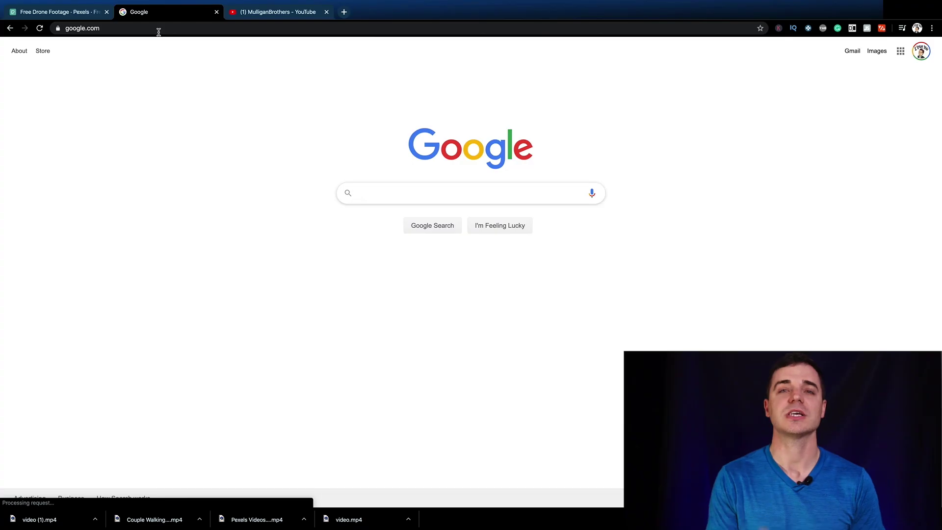
Search Google for "youtube audio library" and open YouTube's Audio Library with its free music tracks
{"action": "type", "text": "youtube audio library"}
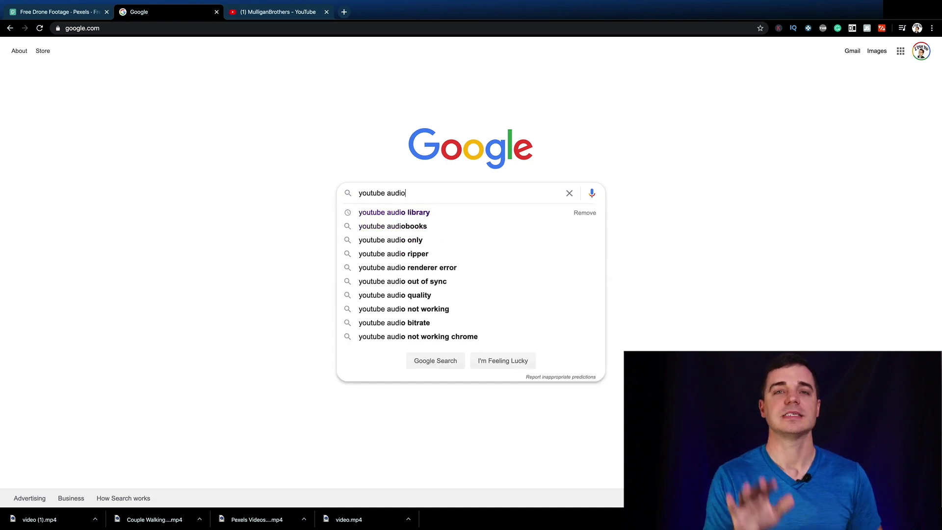
{"action": "key", "text": "Return"}
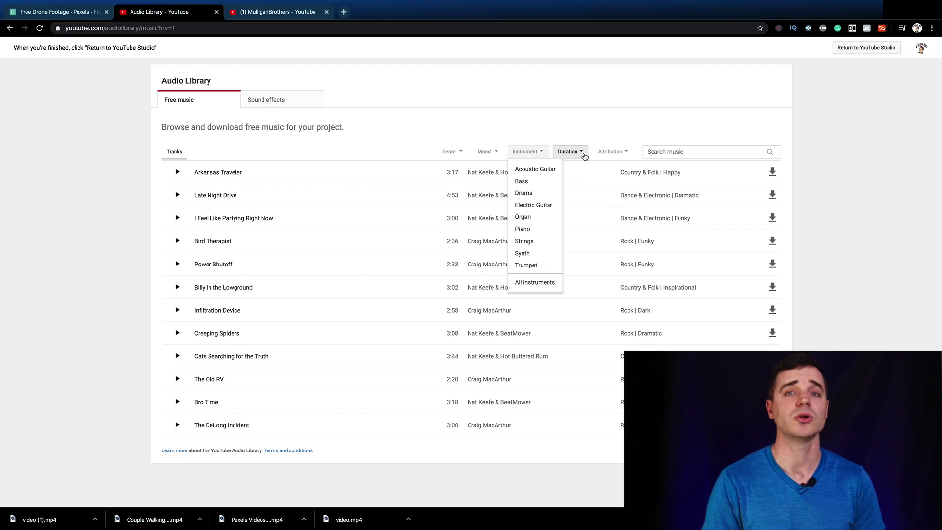
{"action": "left_click", "coordinate": [585, 156]}
{"action": "left_click", "coordinate": [553, 126]}
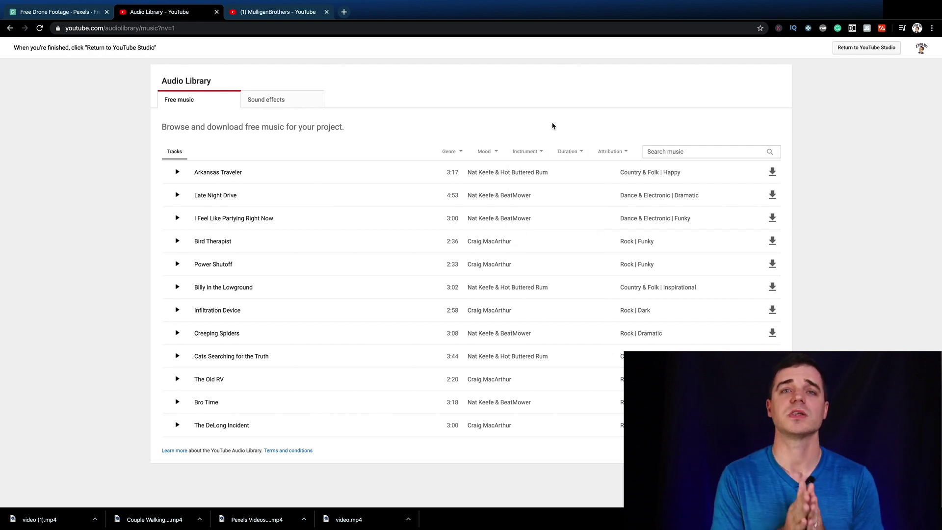
Narrow the free music to the Cinematic genre and Strings instrument with the search term "inspirational"
{"action": "left_click", "coordinate": [454, 153]}
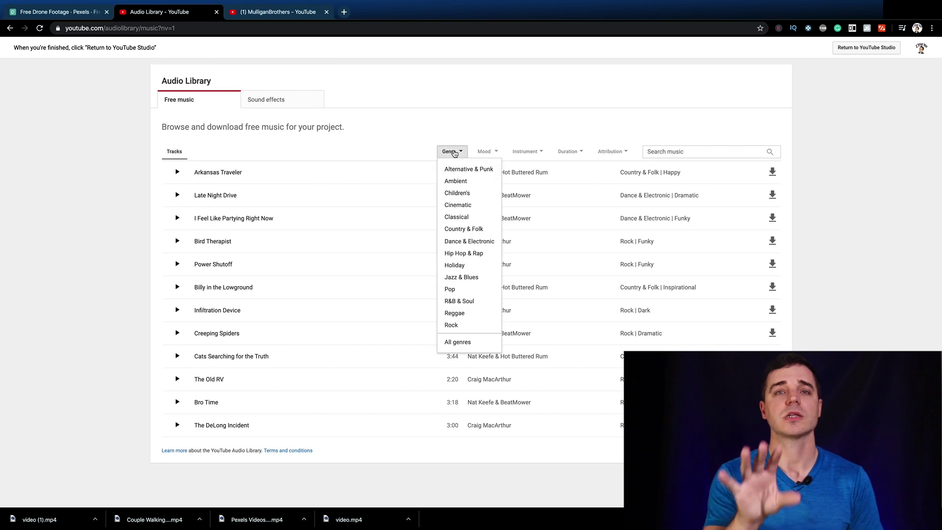
{"action": "left_click", "coordinate": [462, 204]}
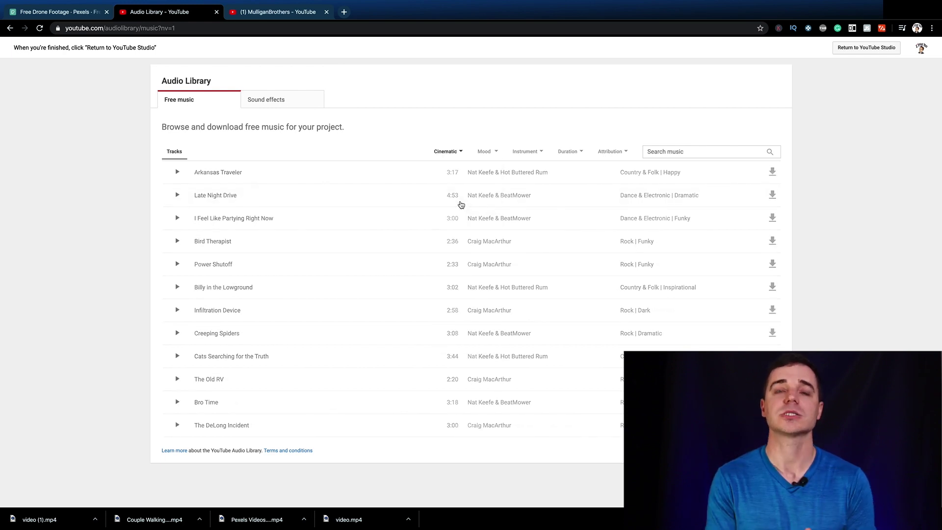
{"action": "left_click", "coordinate": [682, 153]}
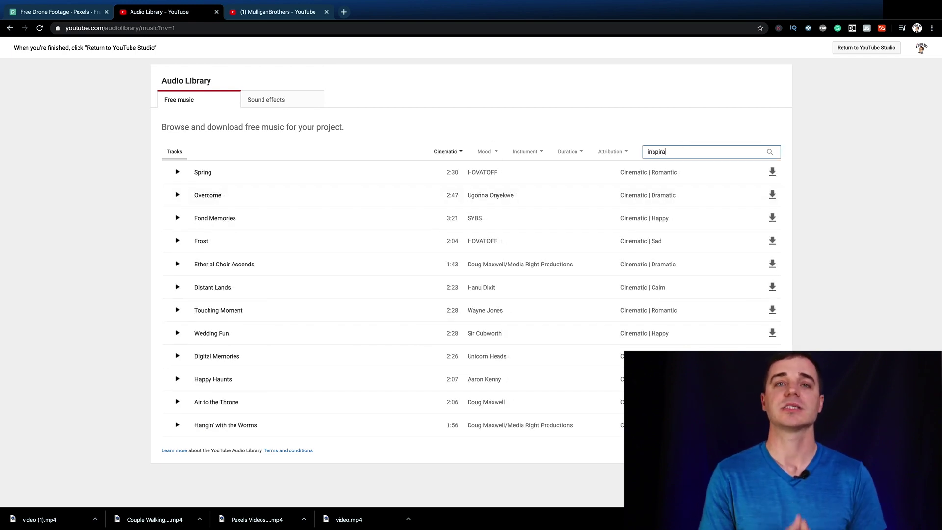
{"action": "key", "text": "Return"}
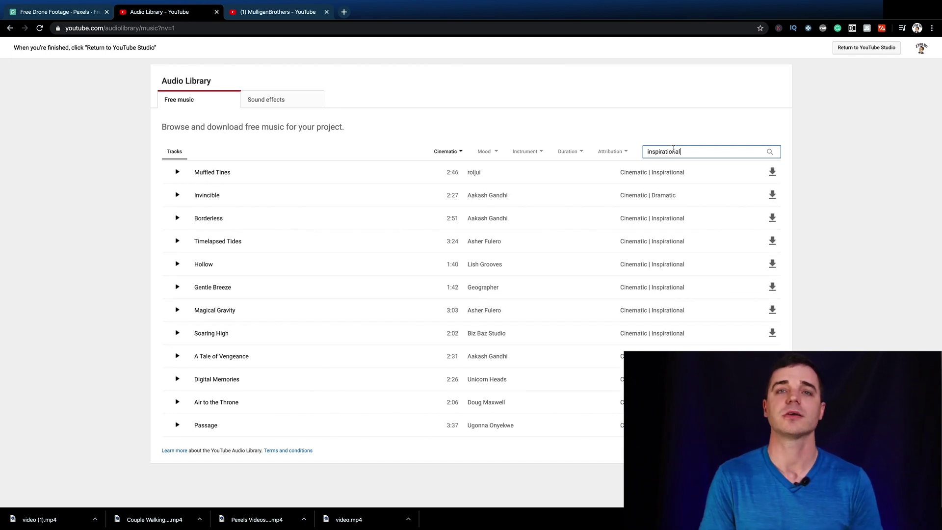
{"action": "left_click", "coordinate": [525, 147]}
{"action": "left_click", "coordinate": [537, 245]}
{"action": "scroll", "coordinate": [221, 368], "scroll_direction": "down", "scroll_amount": 5}
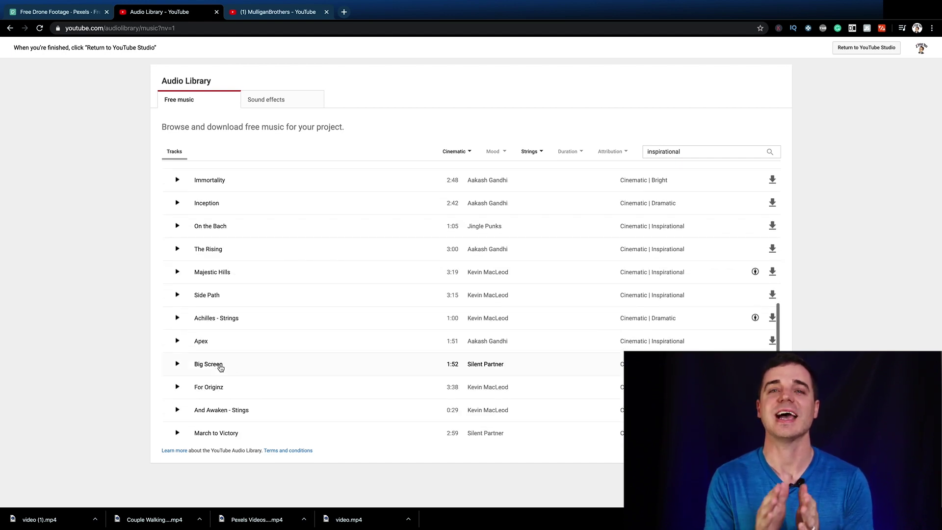
Check the usage terms of the track Big Screen, listen to a few seconds of it and pause it
{"action": "left_click", "coordinate": [223, 365]}
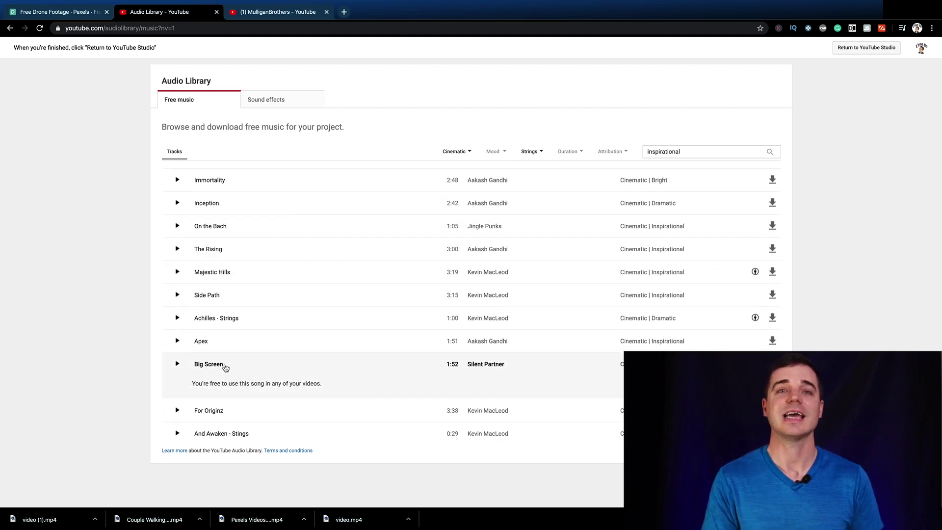
{"action": "left_click", "coordinate": [178, 364]}
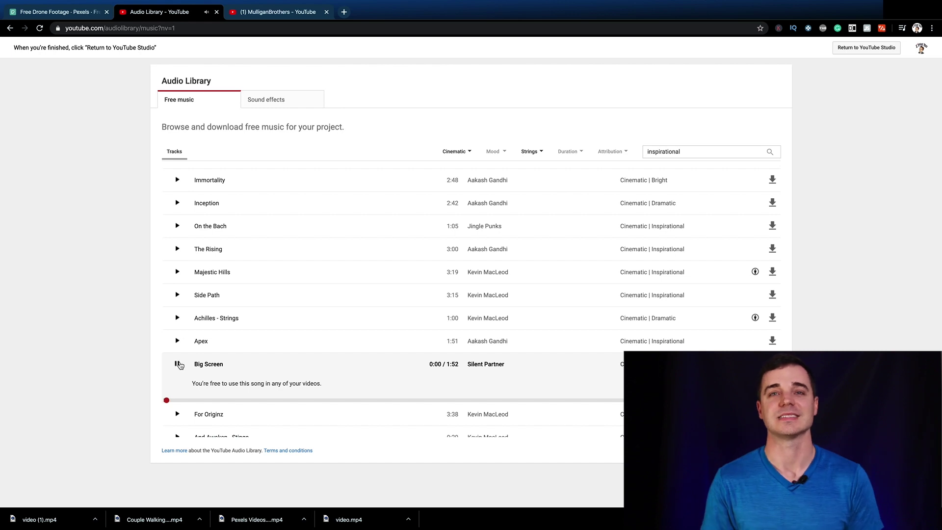
{"action": "key", "text": "XF86AudioRaiseVolume"}
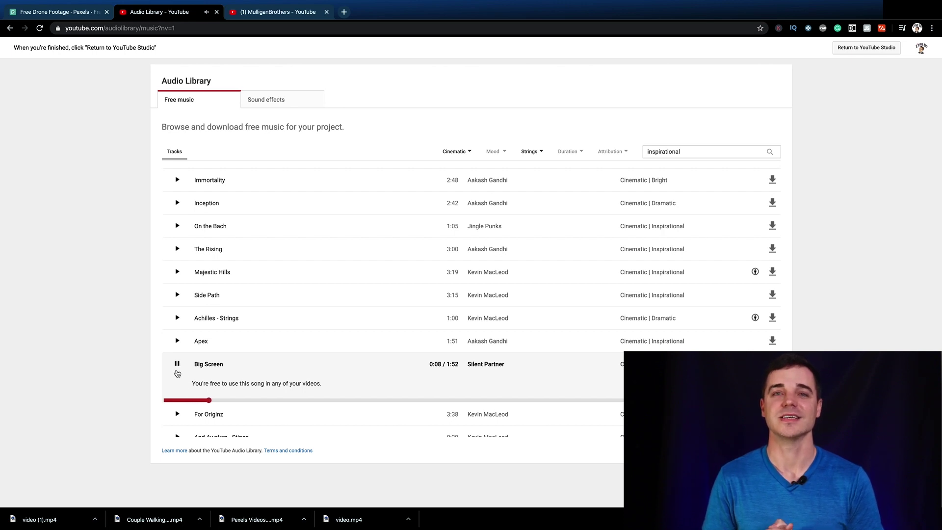
{"action": "left_click", "coordinate": [177, 365]}
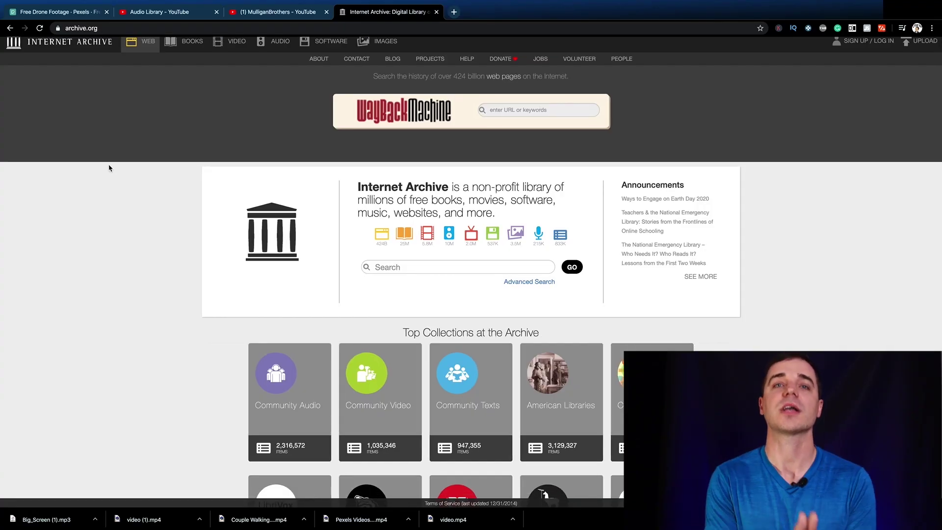
Open the full audio collection of the Internet Archive, covering all audio
{"action": "scroll", "coordinate": [109, 167], "scroll_direction": "down", "scroll_amount": 2}
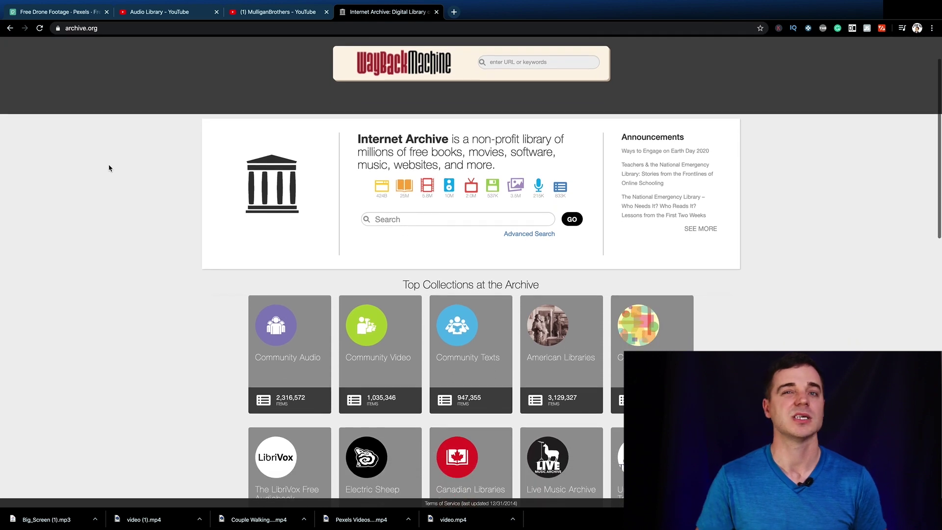
{"action": "scroll", "coordinate": [109, 168], "scroll_direction": "down", "scroll_amount": 1}
{"action": "scroll", "coordinate": [109, 168], "scroll_direction": "up", "scroll_amount": 3}
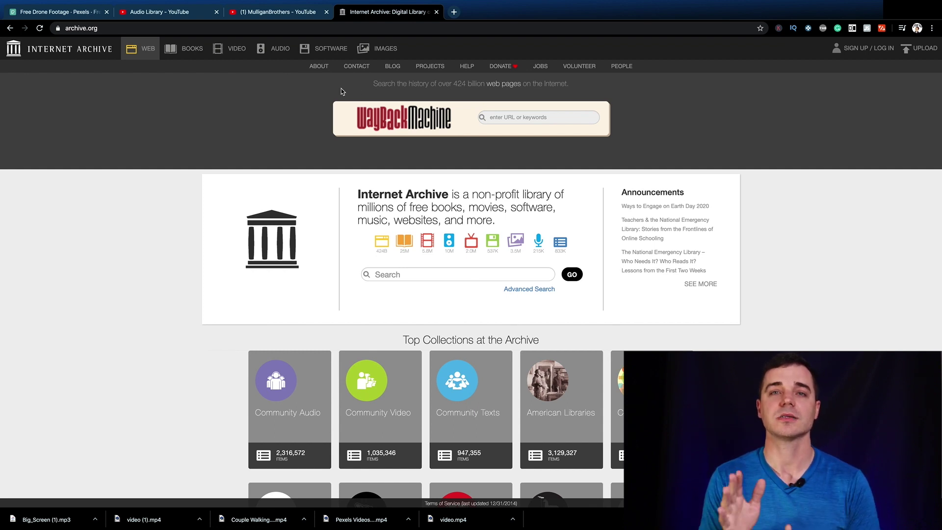
{"action": "left_click", "coordinate": [270, 47]}
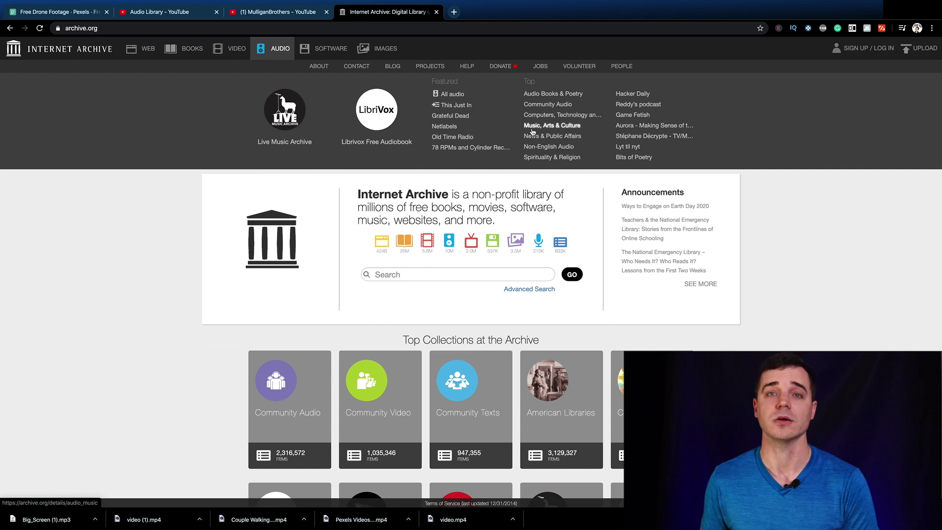
{"action": "left_click", "coordinate": [456, 96]}
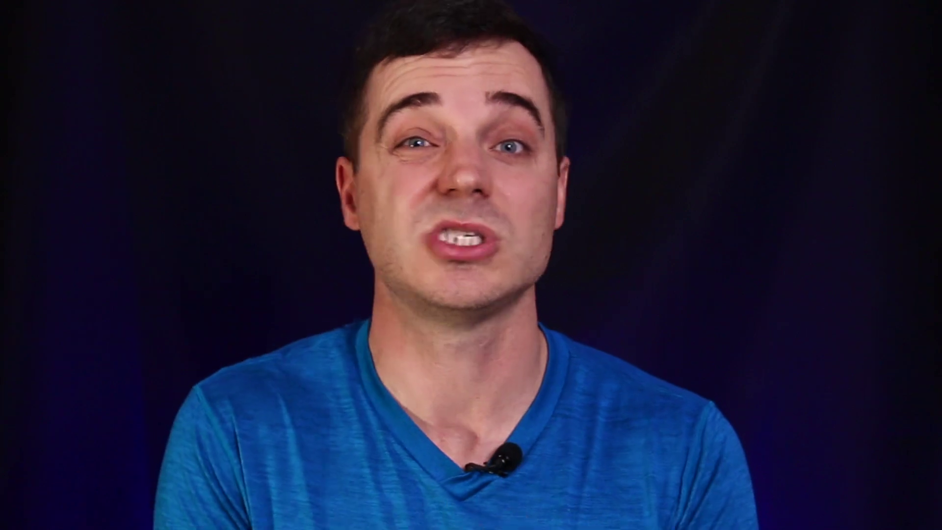
{"action": "left_click", "coordinate": [206, 289]}
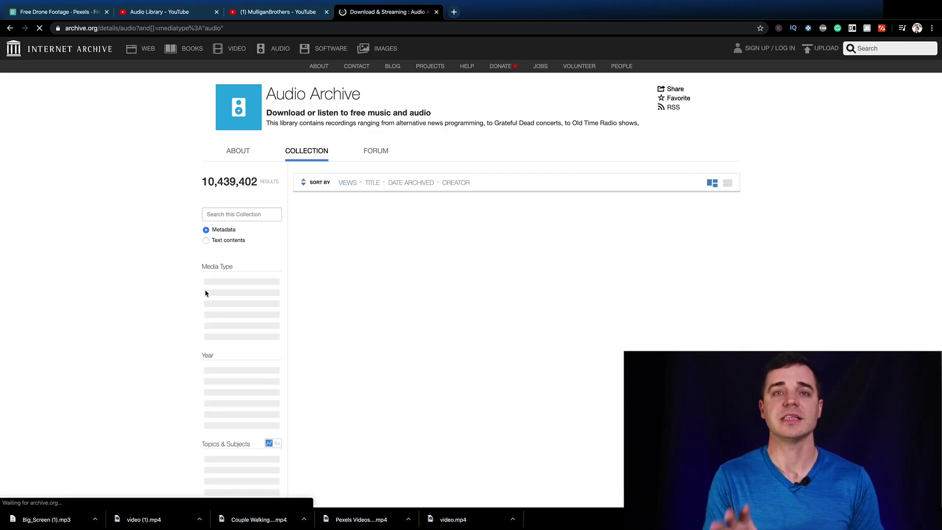
Search the audio collection for "positive affirmations" and sort the results by views
{"action": "left_click", "coordinate": [235, 215]}
{"action": "type", "text": "positive affi"}
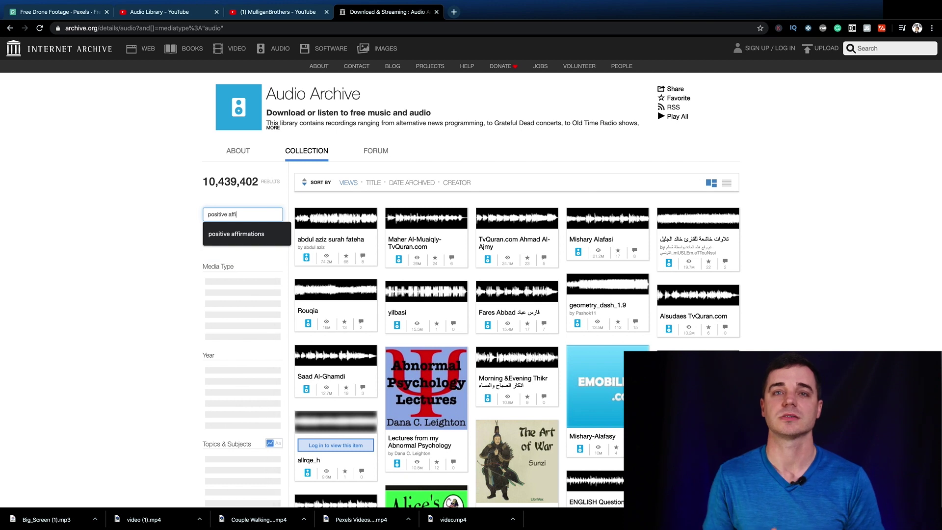
{"action": "type", "text": "rmations"}
{"action": "key", "text": "Return"}
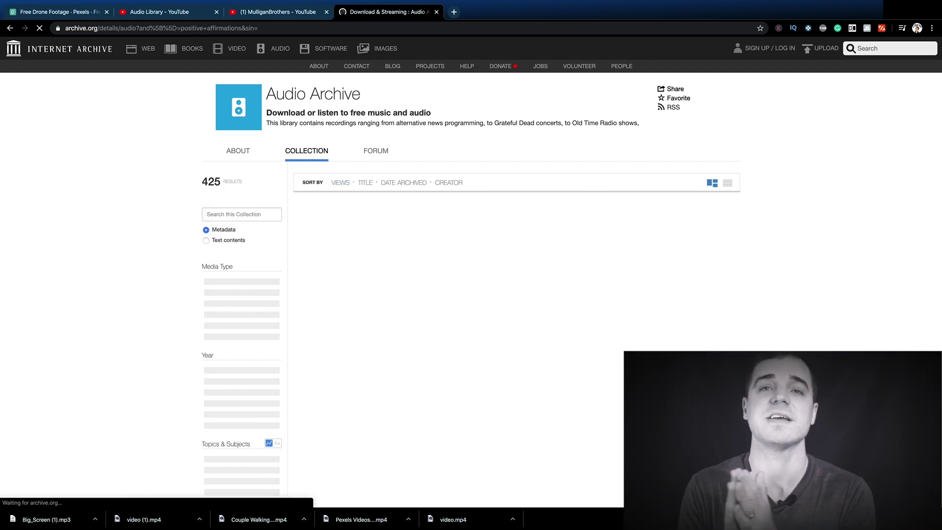
{"action": "left_click", "coordinate": [344, 184]}
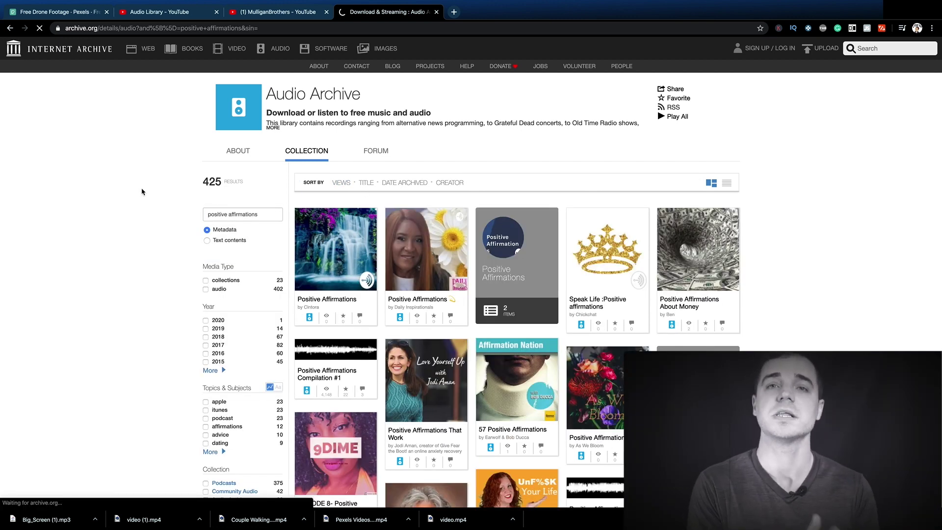
Open Positive Affirmations For Self-Transformation and sample the recording from about two minutes in
{"action": "left_click", "coordinate": [417, 226]}
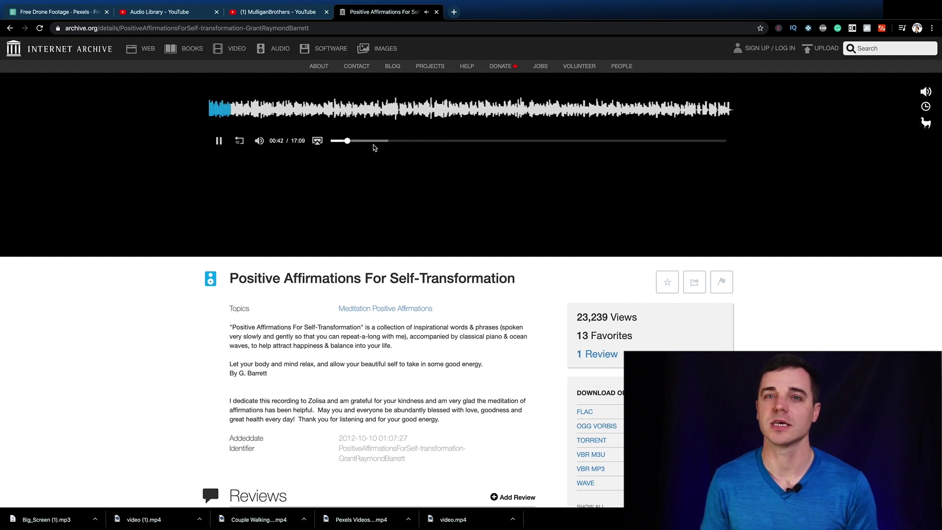
{"action": "left_click", "coordinate": [379, 141]}
{"action": "key", "text": "XF86AudioLowerVolume"}
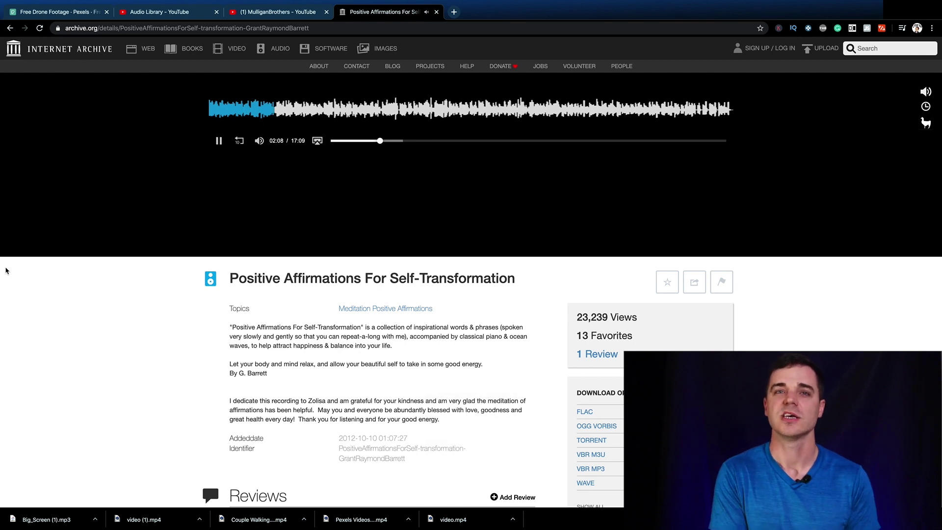
Return to the results, open Positive Affirmations For Bringing Good Energy To You! and listen to part of the recording while reviewing its page
{"action": "key", "text": "alt+Left"}
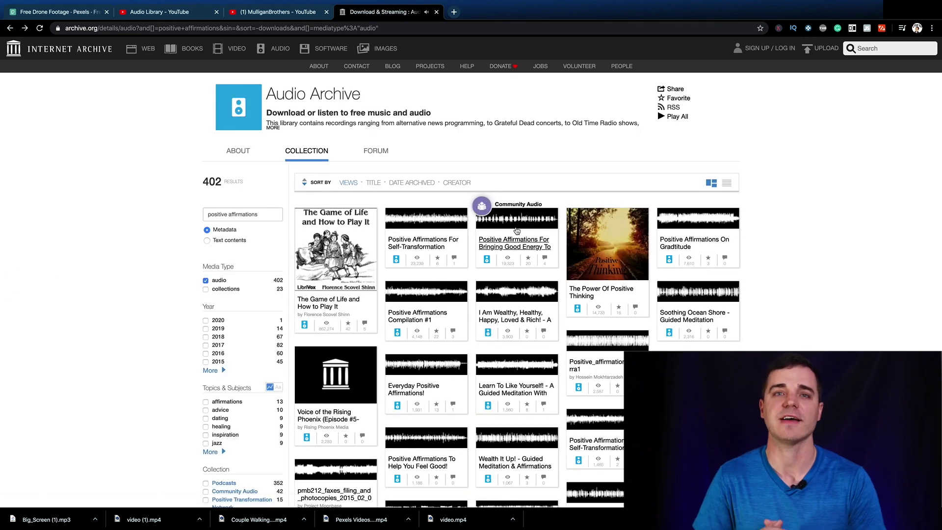
{"action": "left_click", "coordinate": [517, 230]}
{"action": "left_click", "coordinate": [212, 140]}
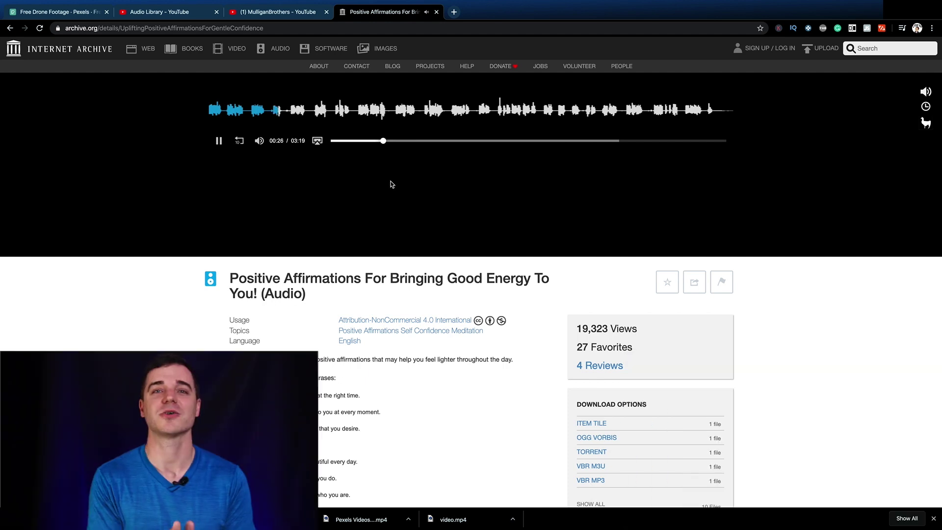
{"action": "scroll", "coordinate": [845, 272], "scroll_direction": "down", "scroll_amount": 5}
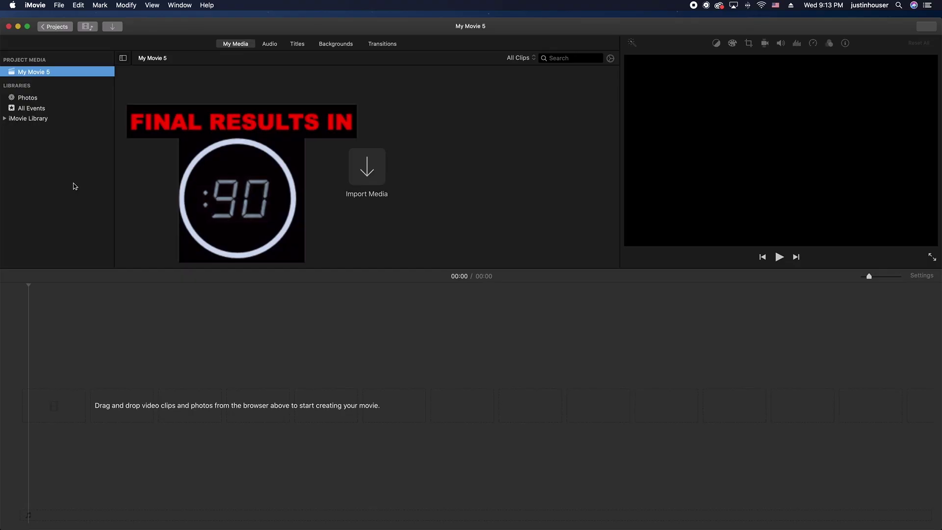
Import the six newest files from Downloads, from the Uplifting Positive Affirmations audio through video.mp4, into the iMovie project My Movie 5
{"action": "left_click", "coordinate": [358, 174]}
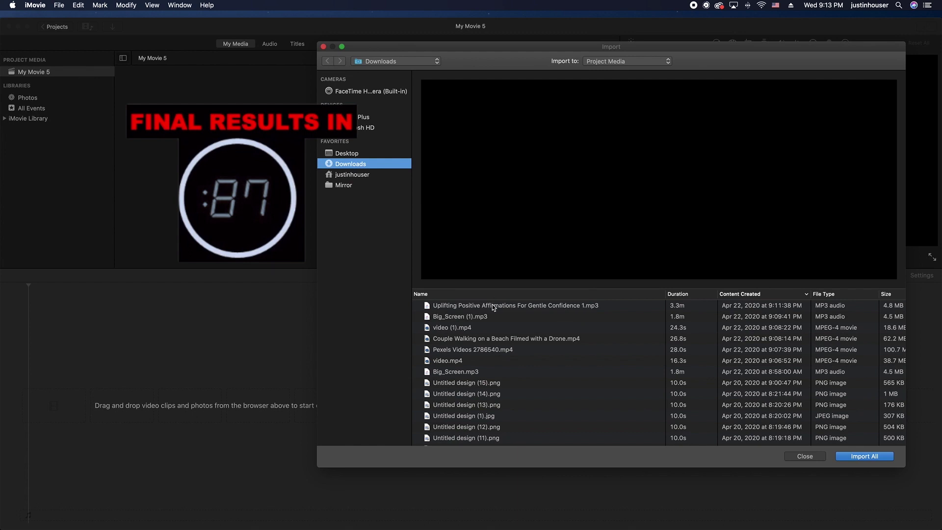
{"action": "left_click", "coordinate": [493, 305]}
{"action": "key", "text": "shift+Down"}
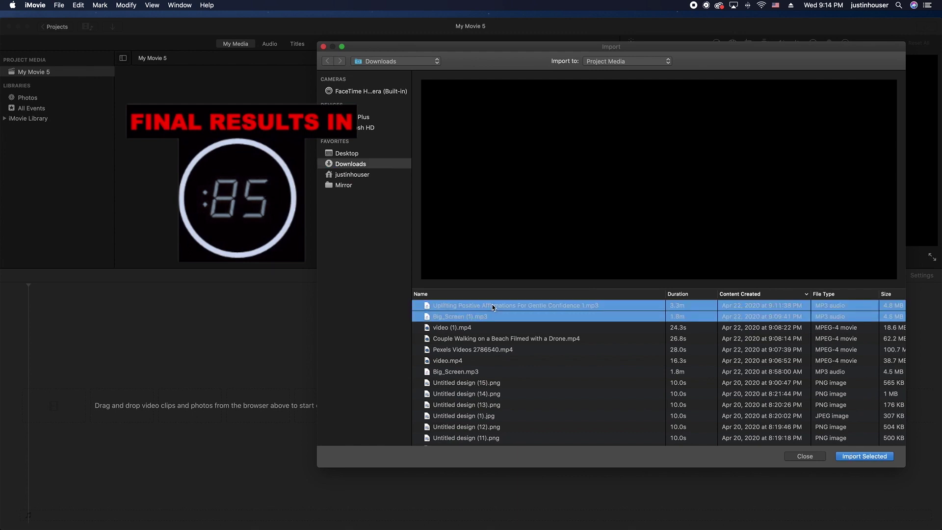
{"action": "key", "text": "shift+Down"}
{"action": "key", "text": "shift+Down"}
{"action": "key", "text": "shift+Down"}
{"action": "key", "text": "shift+Down"}
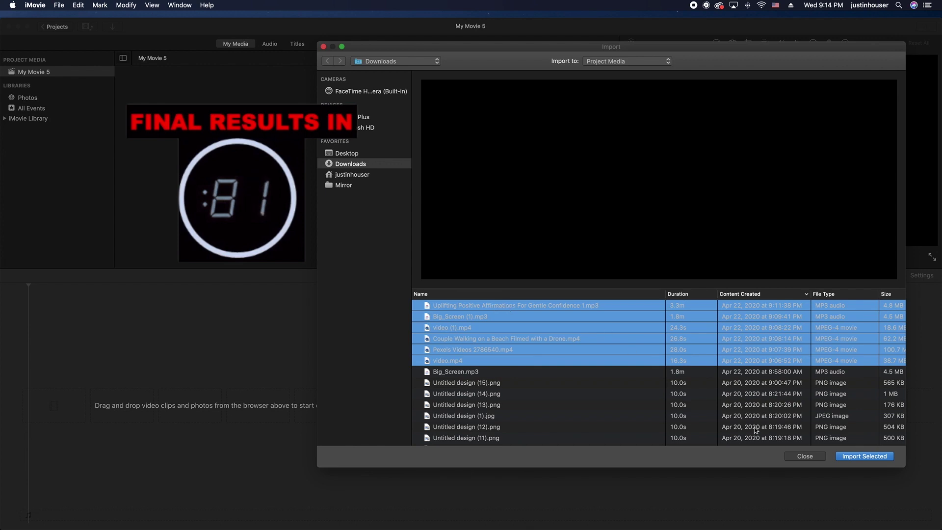
{"action": "key", "text": "Return"}
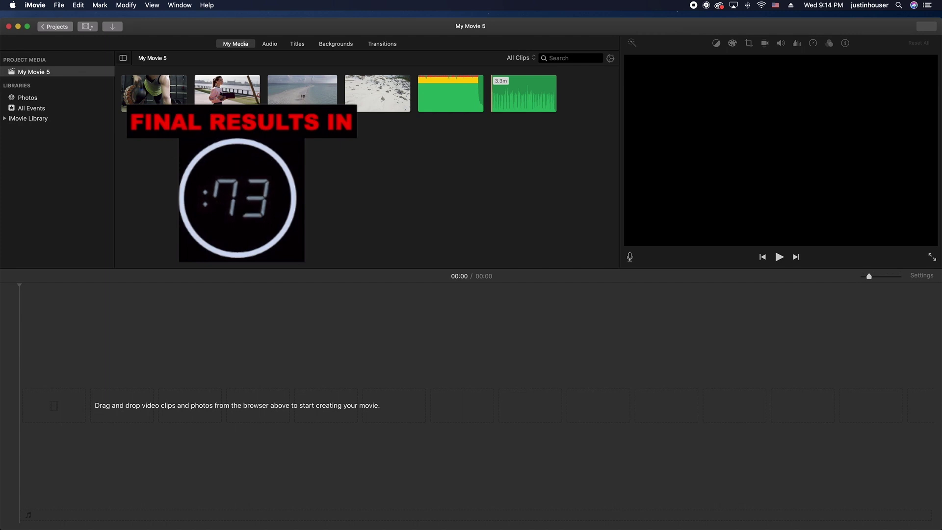
Add the clip of the couple walking on the beach to the timeline, followed by the snowy mountain clip
{"action": "left_click_drag", "start_coordinate": [302, 93], "coordinate": [33, 358]}
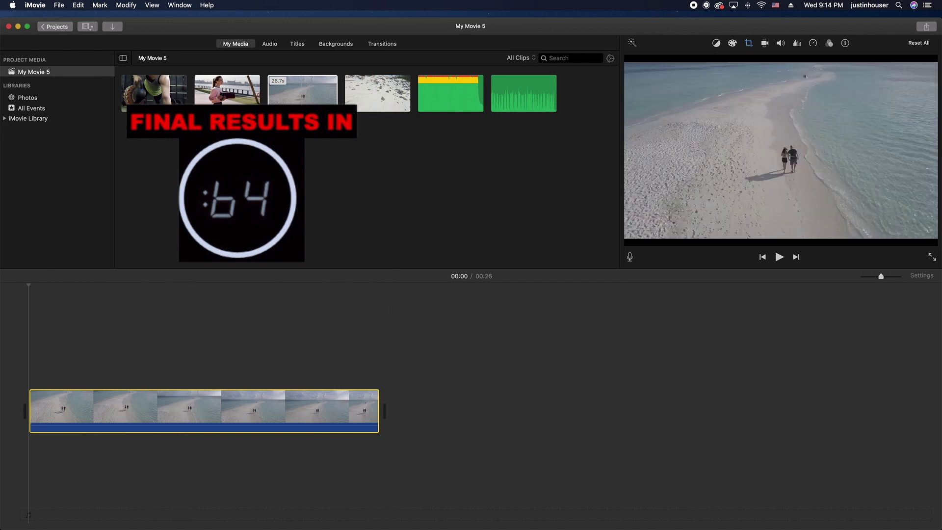
{"action": "left_click", "coordinate": [302, 94]}
{"action": "left_click_drag", "start_coordinate": [370, 194], "coordinate": [379, 407]}
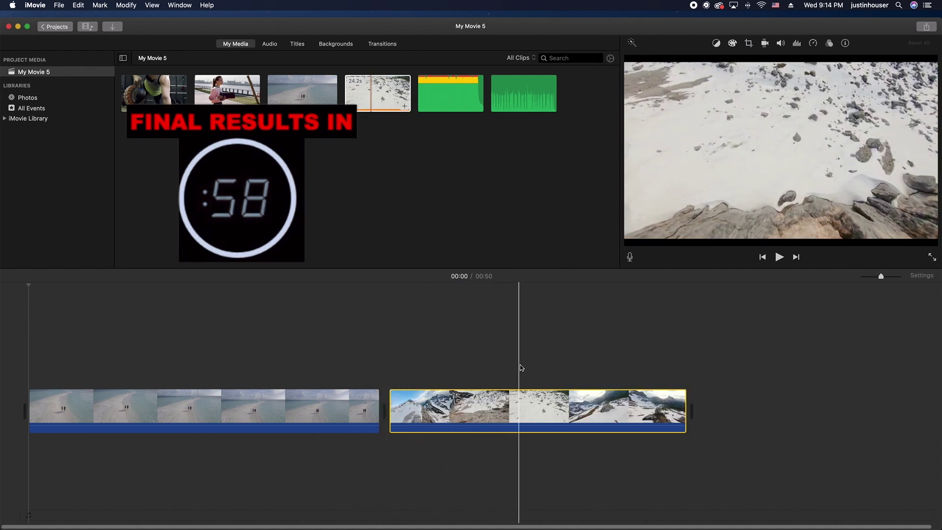
Preview the Uplifting Positive Affirmations audio and attach it beneath the video clips, starting at the beginning of the timeline
{"action": "left_click", "coordinate": [514, 101]}
{"action": "key", "text": "space"}
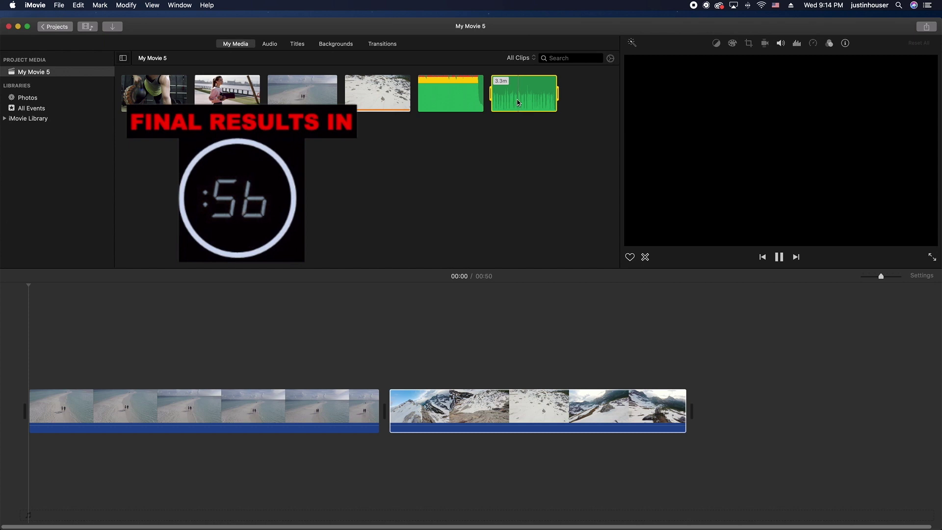
{"action": "left_click_drag", "start_coordinate": [495, 117], "coordinate": [24, 455]}
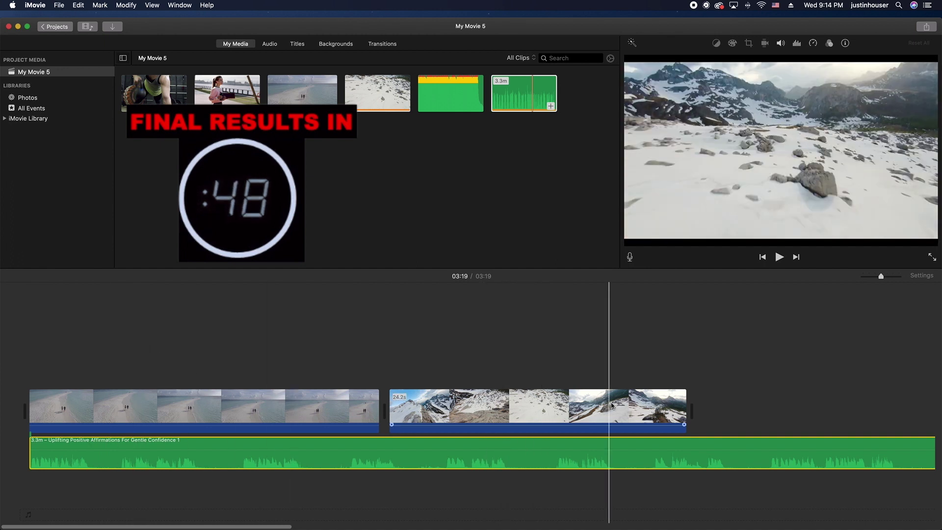
{"action": "scroll", "coordinate": [759, 417], "scroll_direction": "right", "scroll_amount": 10}
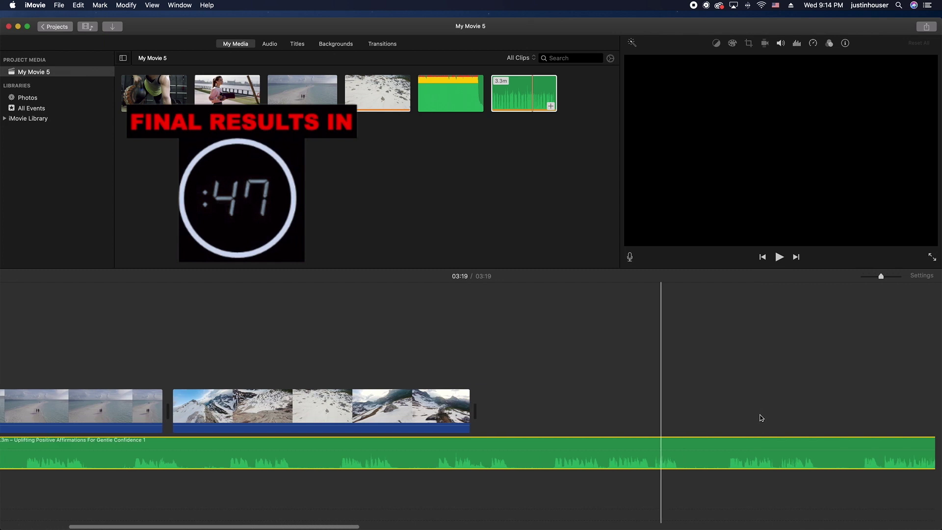
{"action": "scroll", "coordinate": [768, 418], "scroll_direction": "left", "scroll_amount": 10}
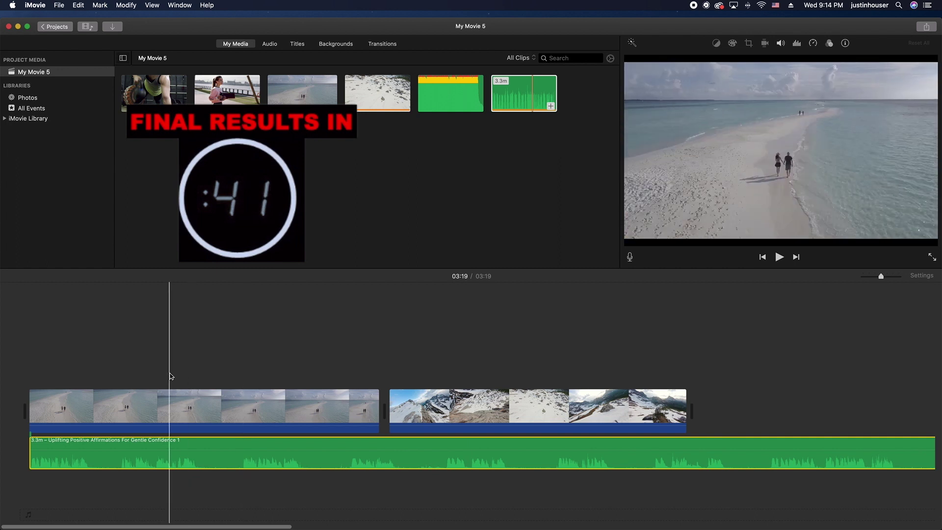
Place the Big_Screen (1) music beneath the affirmations from the start of the timeline and lower its volume to 16%
{"action": "left_click_drag", "start_coordinate": [451, 91], "coordinate": [24, 488]}
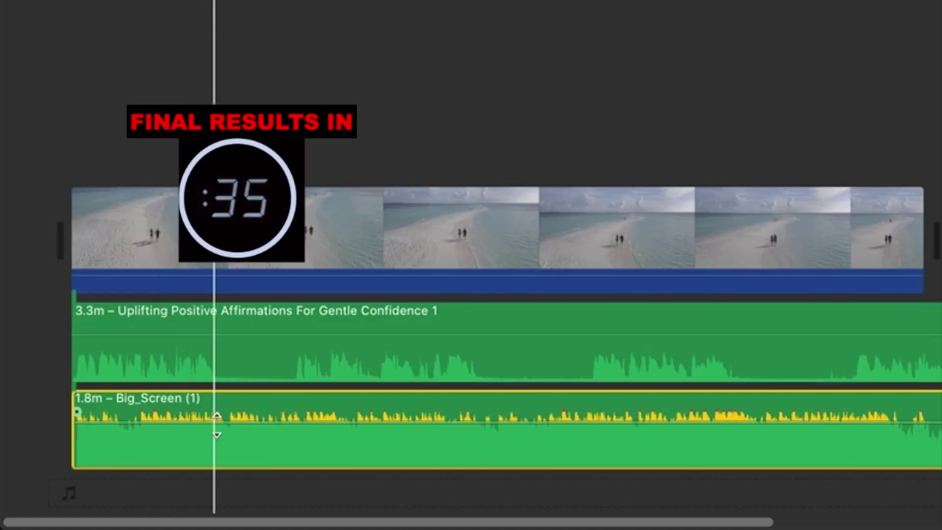
{"action": "mouse_move", "coordinate": [86, 482]}
{"action": "left_click_drag", "start_coordinate": [211, 425], "coordinate": [210, 426]}
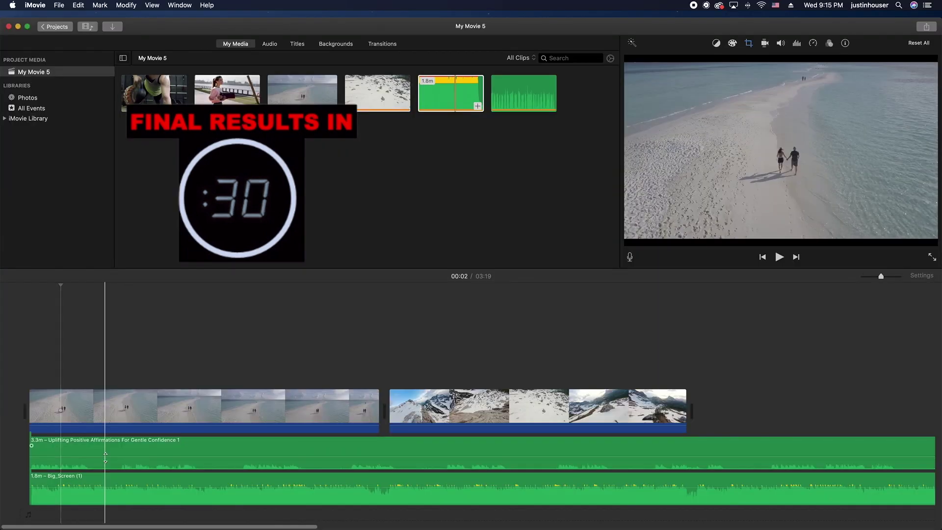
{"action": "left_click", "coordinate": [149, 231]}
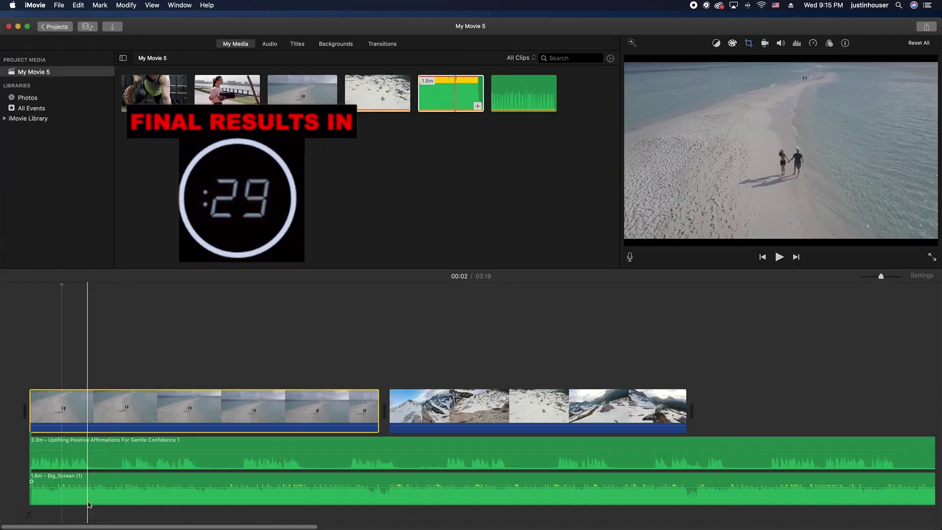
{"action": "left_click_drag", "start_coordinate": [91, 487], "coordinate": [91, 495]}
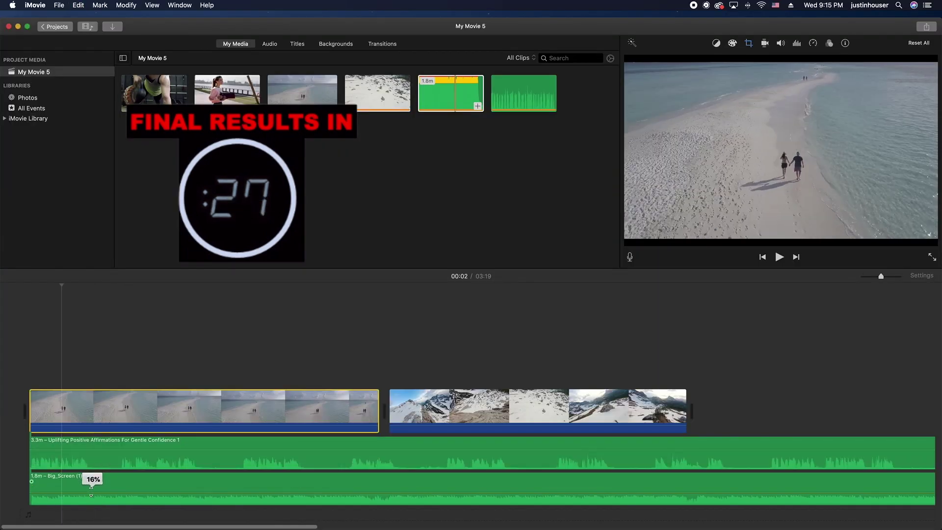
Play the opening seconds of the movie to check the balance between the spoken affirmations and the music
{"action": "left_click", "coordinate": [18, 482]}
{"action": "key", "text": "space"}
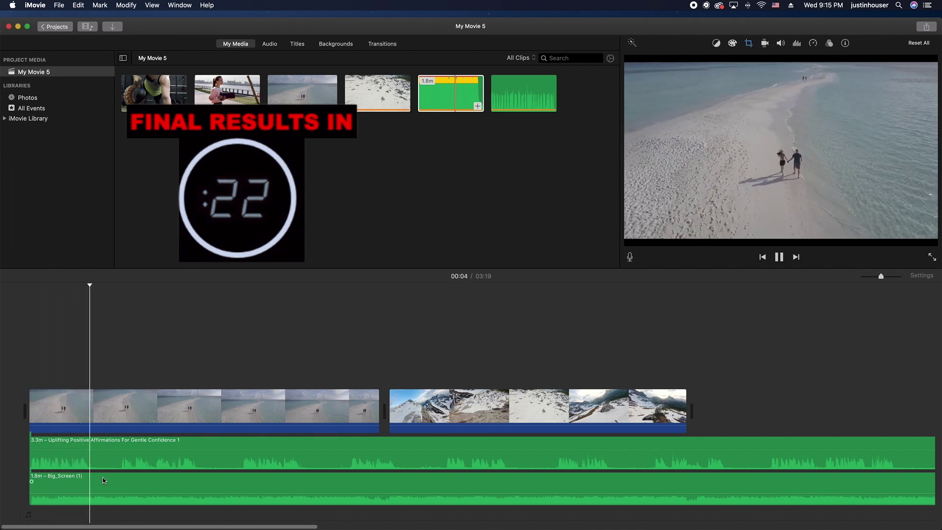
{"action": "key", "text": "space"}
Shorten the beach clip and the mountain clip in the timeline to brief segments of a few seconds each
{"action": "left_click", "coordinate": [129, 405]}
{"action": "left_click_drag", "start_coordinate": [377, 412], "coordinate": [91, 414]}
{"action": "left_click_drag", "start_coordinate": [400, 411], "coordinate": [164, 409]}
Add the clips of the woman exercising outdoors and the tire workout after the mountain clip, trimming the workout clip to a similar short length
{"action": "left_click_drag", "start_coordinate": [227, 91], "coordinate": [211, 407]}
{"action": "left_click_drag", "start_coordinate": [155, 94], "coordinate": [235, 405]}
{"action": "left_click_drag", "start_coordinate": [451, 417], "coordinate": [305, 409]}
{"action": "key", "text": "backslash"}
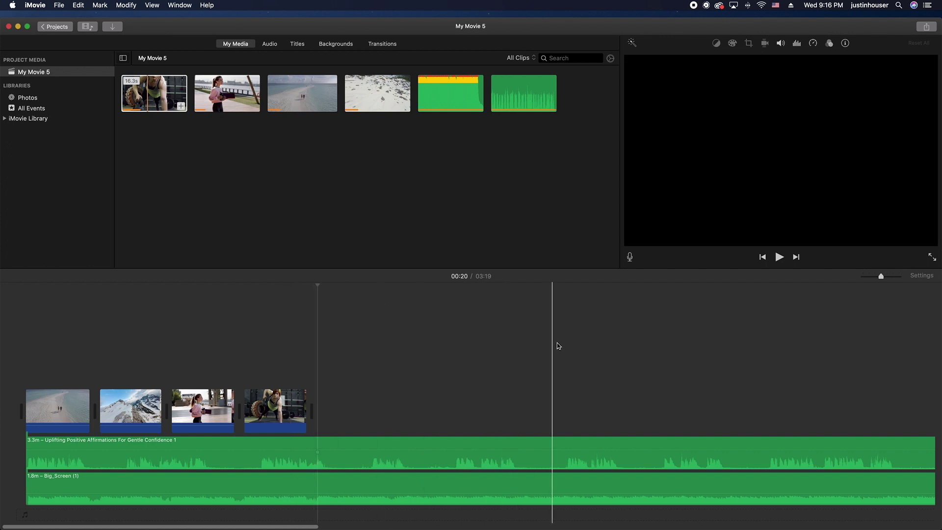
Place the playhead at 01:52, where the Big_Screen music ends, and compare the two audio tracks' lengths
{"action": "scroll", "coordinate": [558, 346], "scroll_direction": "right", "scroll_amount": 10}
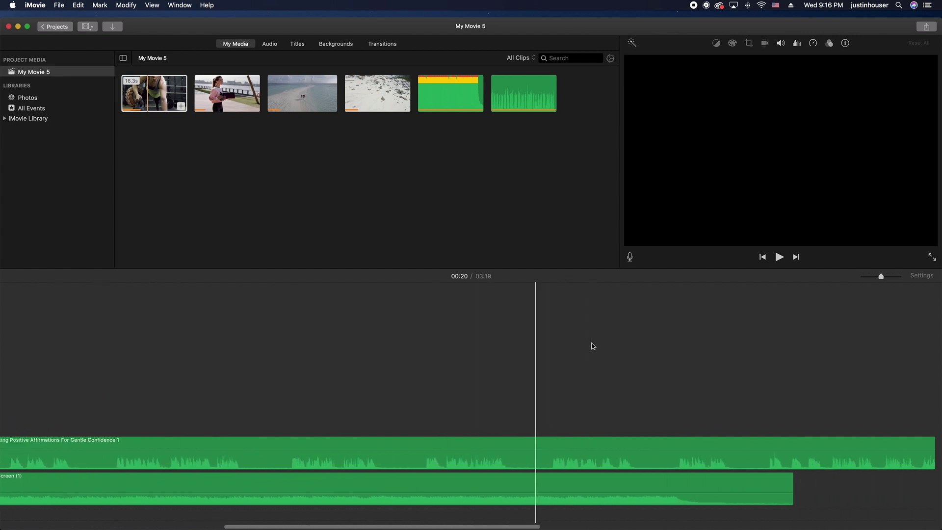
{"action": "scroll", "coordinate": [593, 346], "scroll_direction": "right", "scroll_amount": 10}
{"action": "left_click", "coordinate": [522, 441]}
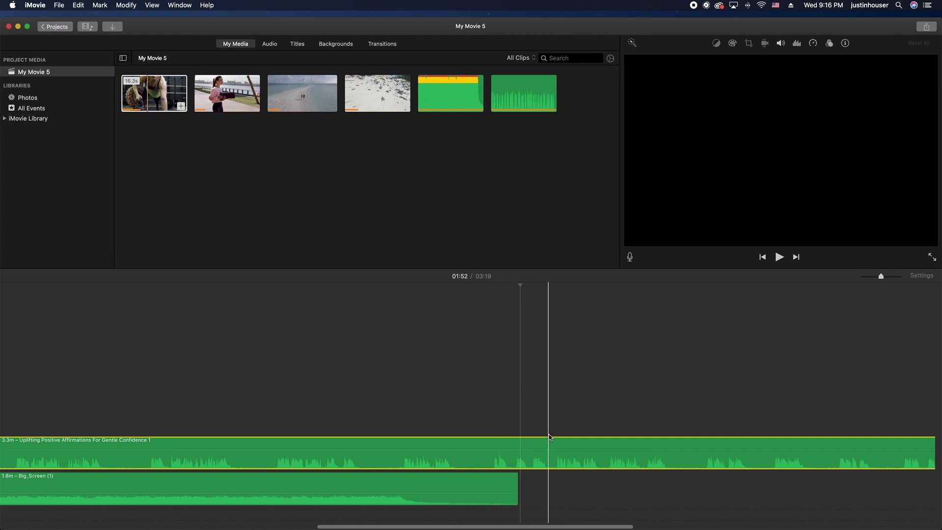
{"action": "scroll", "coordinate": [549, 437], "scroll_direction": "left", "scroll_amount": 15}
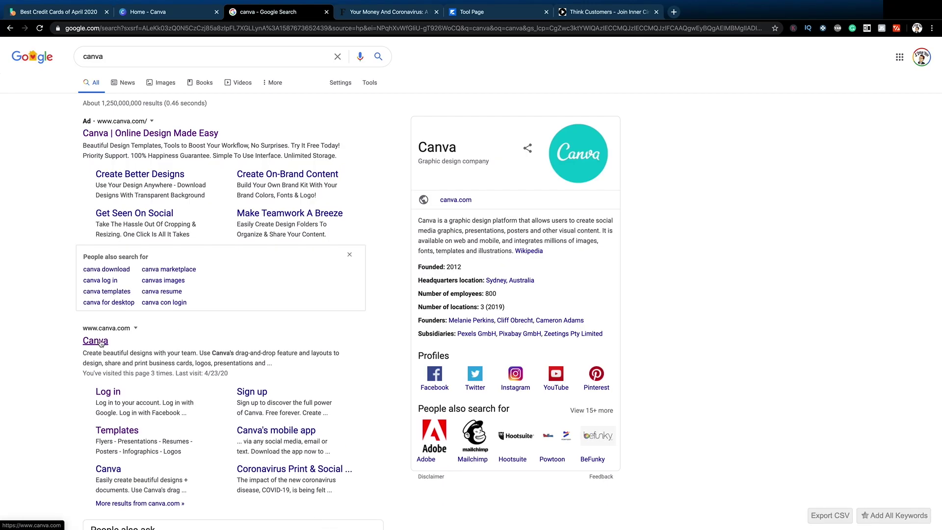
Open Canva from the Google results and create a new YouTube Thumbnail design
{"action": "left_click", "coordinate": [96, 341]}
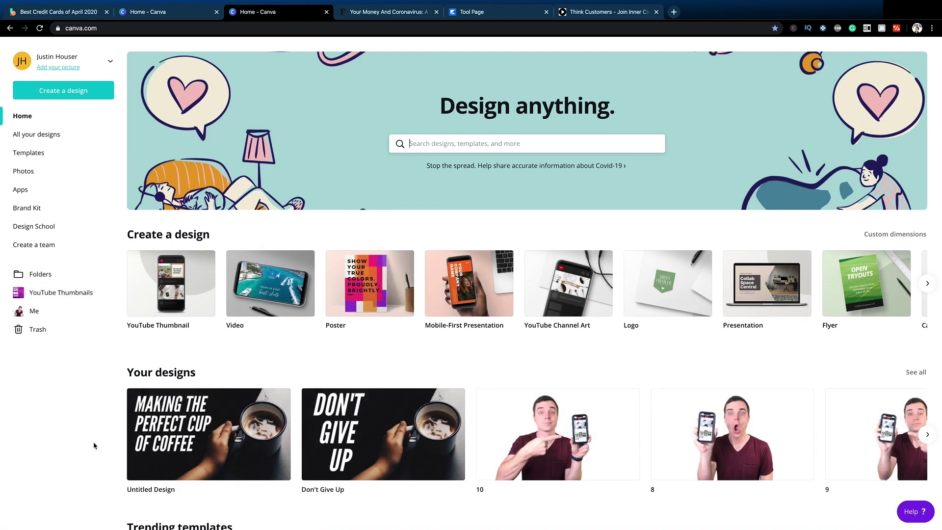
{"action": "left_click", "coordinate": [70, 93]}
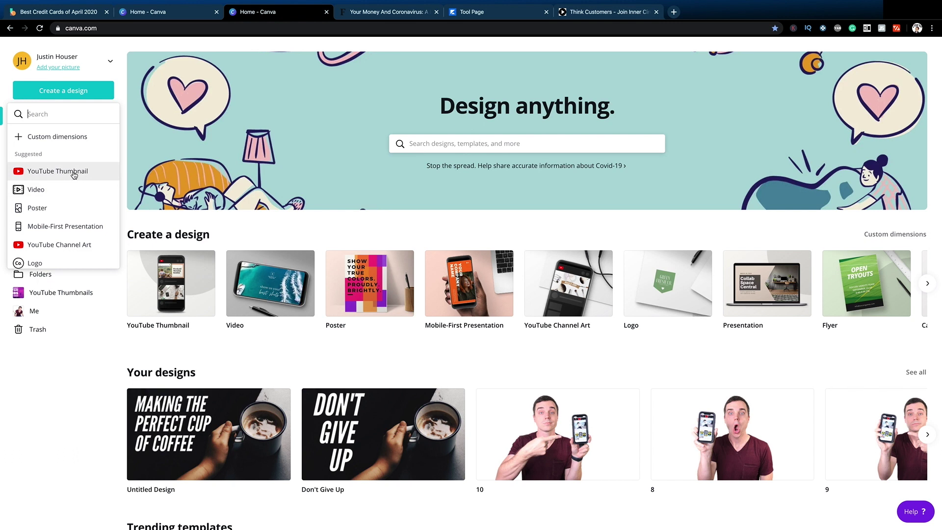
{"action": "left_click", "coordinate": [74, 173]}
Browse the thumbnail templates and apply the "Making the Perfect Cup of Coffee" one from the Tutorial category
{"action": "scroll", "coordinate": [131, 236], "scroll_direction": "down", "scroll_amount": 5}
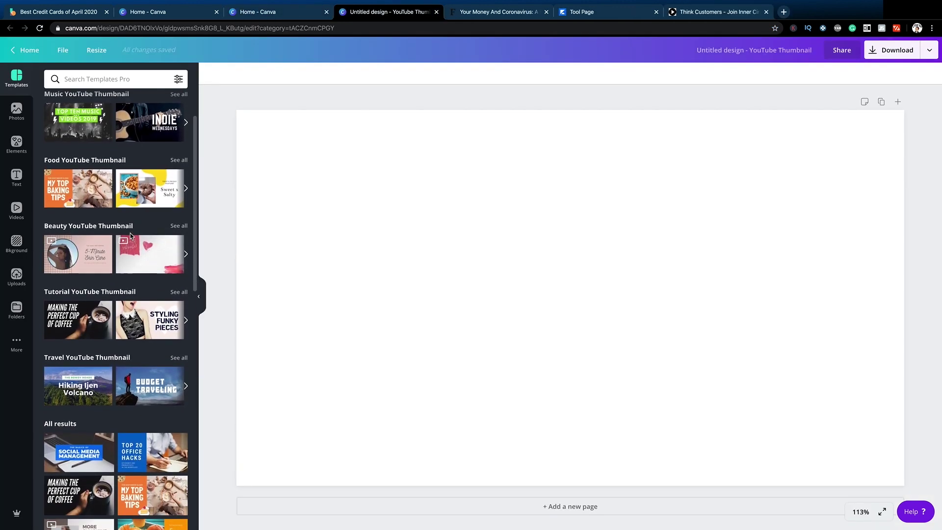
{"action": "scroll", "coordinate": [132, 236], "scroll_direction": "down", "scroll_amount": 5}
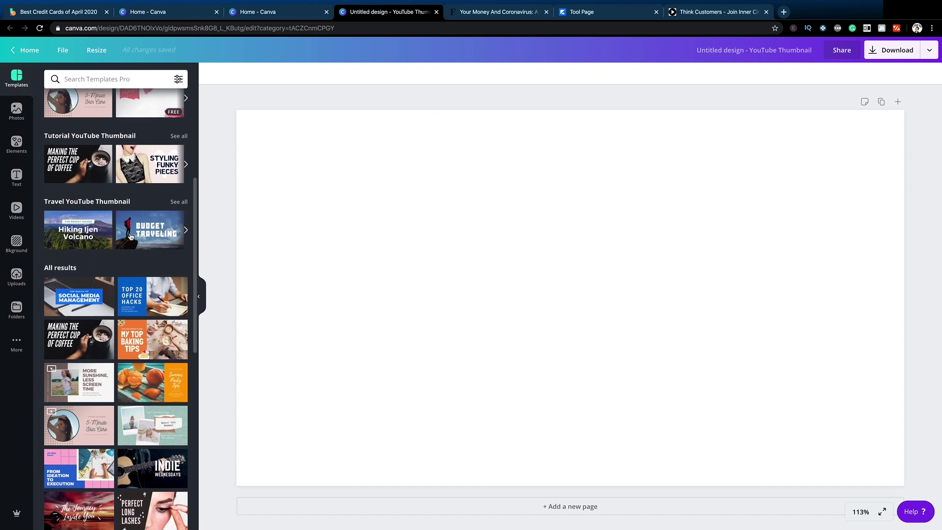
{"action": "scroll", "coordinate": [131, 236], "scroll_direction": "up", "scroll_amount": 3}
{"action": "scroll", "coordinate": [132, 236], "scroll_direction": "up", "scroll_amount": 1}
{"action": "left_click", "coordinate": [70, 221]}
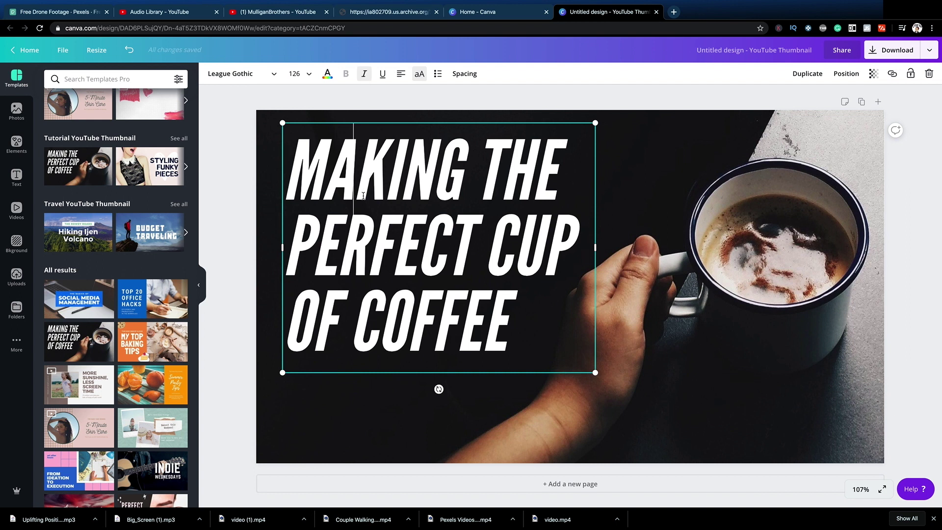
Replace the thumbnail's entire heading with "DON'T GIVE UP"
{"action": "triple_click", "coordinate": [363, 195]}
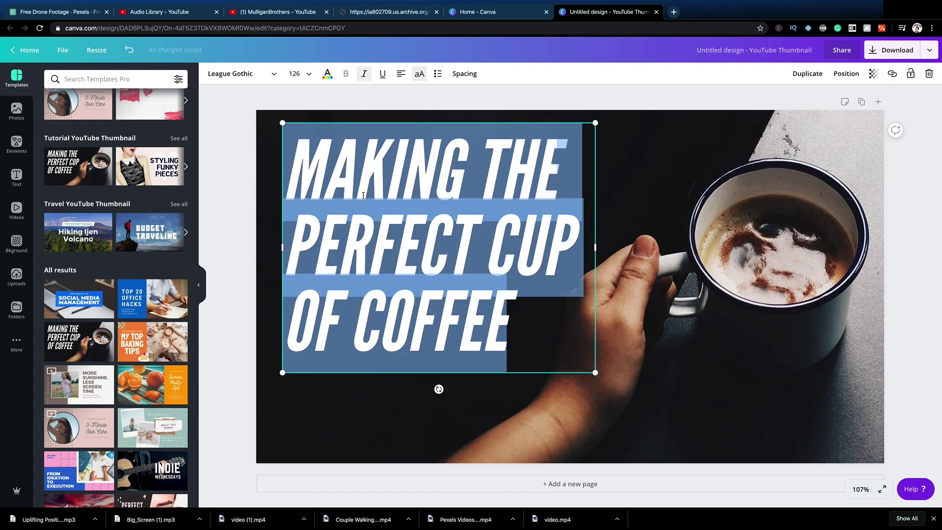
{"action": "type", "text": "DON'T"}
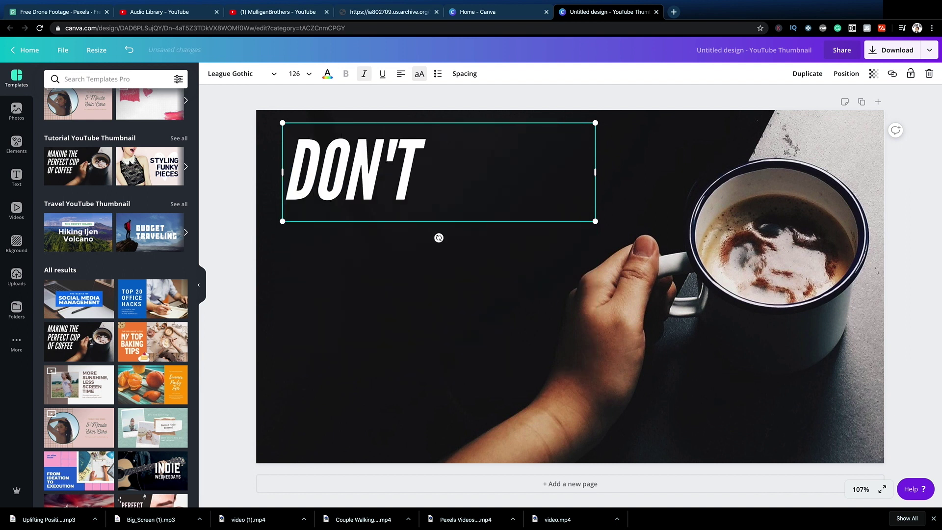
{"action": "type", "text": " GIVE UP"}
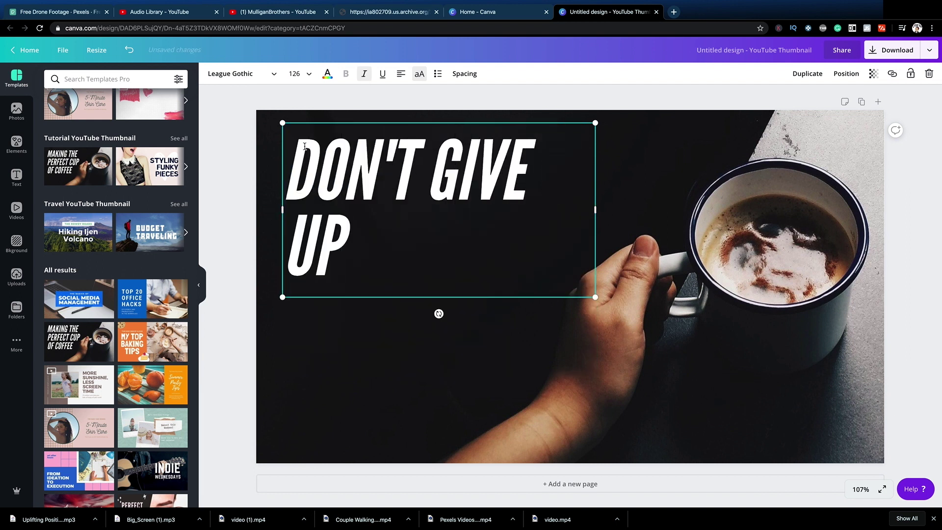
Split the "DON'T GIVE UP" heading into three lines, one word per line, and set its font size to 144
{"action": "key", "text": "Delete"}
{"action": "key", "text": "Return"}
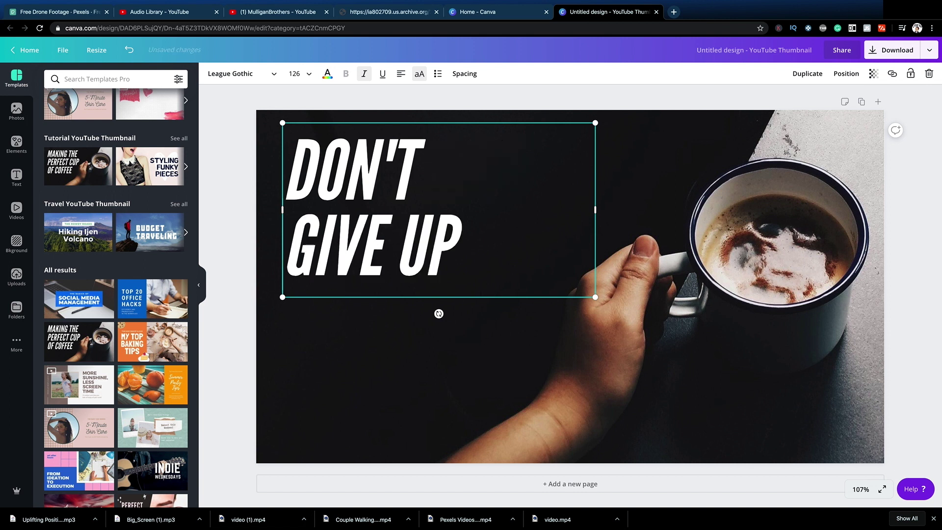
{"action": "key", "text": "Delete"}
{"action": "key", "text": "Return"}
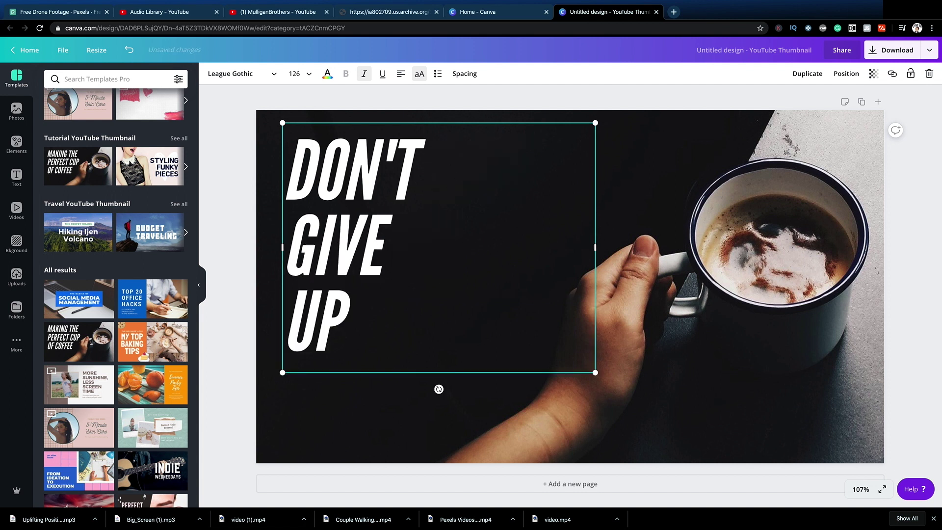
{"action": "left_click", "coordinate": [307, 74]}
{"action": "scroll", "coordinate": [331, 254], "scroll_direction": "down", "scroll_amount": 5}
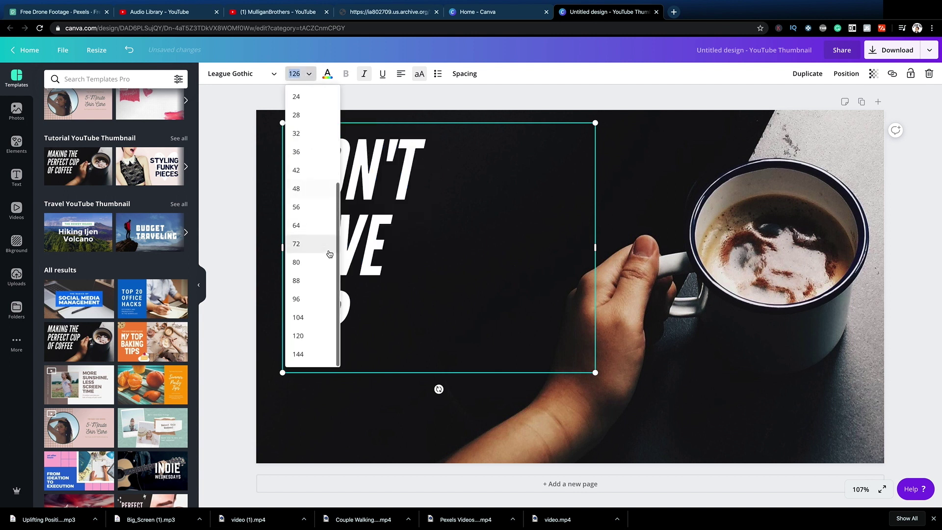
{"action": "left_click", "coordinate": [307, 355]}
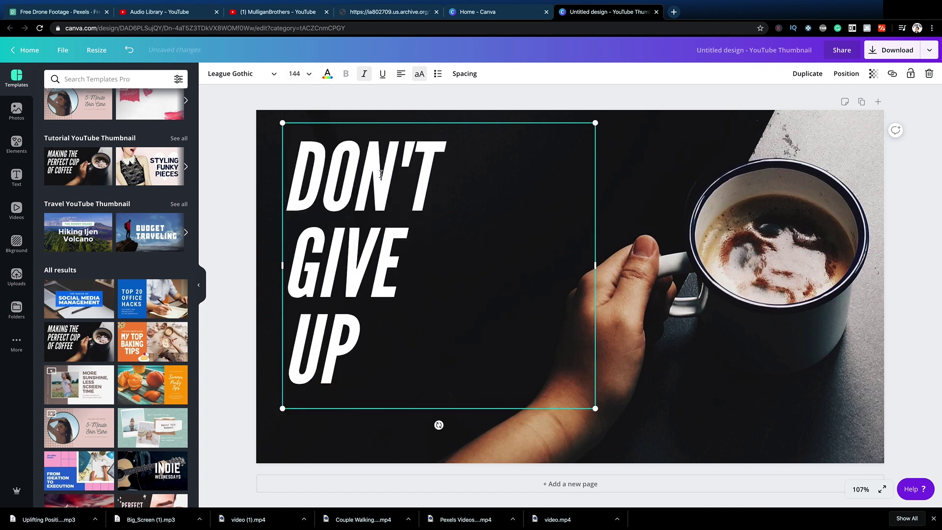
Center-align the three-line heading and scale its text box up to font size 178, nearly filling the thumbnail's height
{"action": "triple_click", "coordinate": [376, 193]}
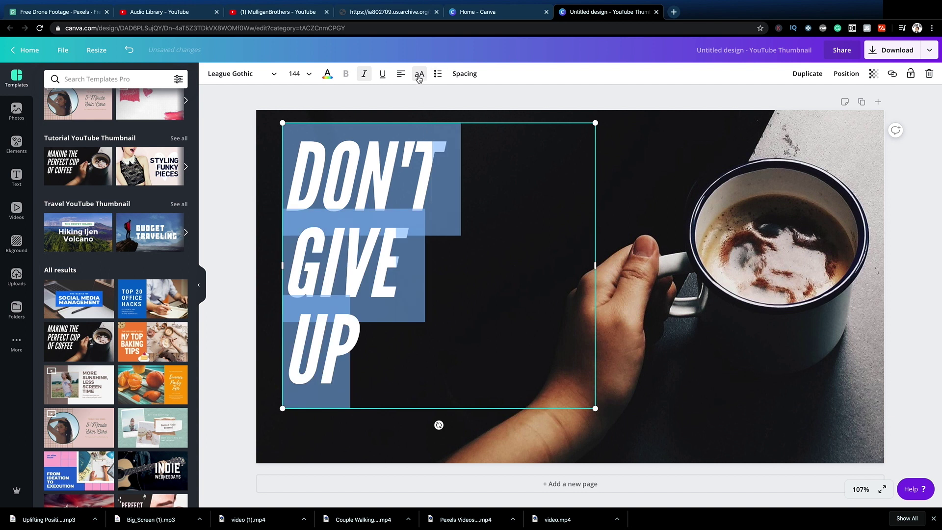
{"action": "left_click", "coordinate": [401, 74]}
{"action": "left_click_drag", "start_coordinate": [595, 408], "coordinate": [611, 439]}
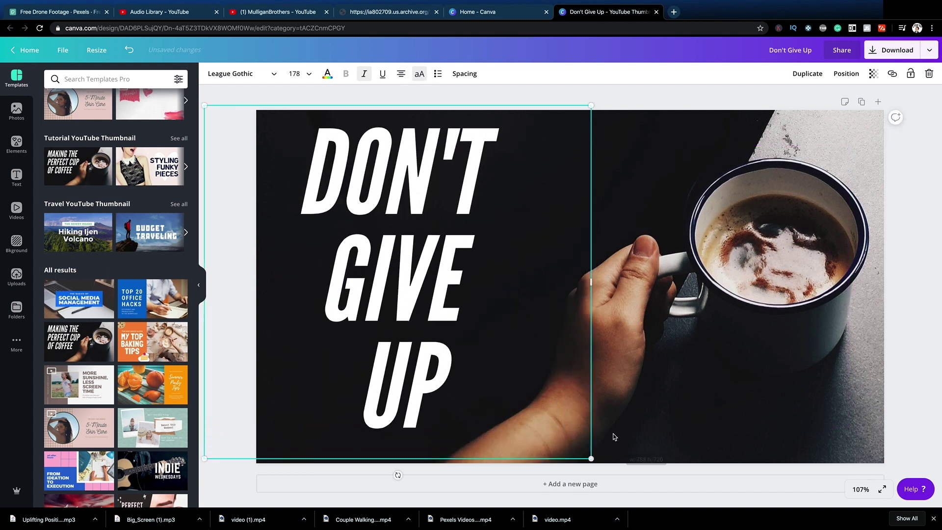
{"action": "left_click", "coordinate": [710, 98]}
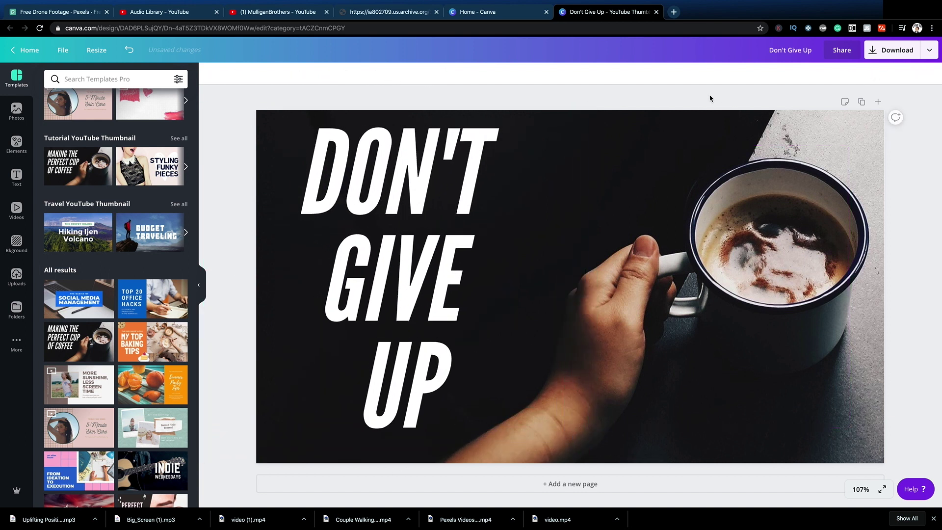